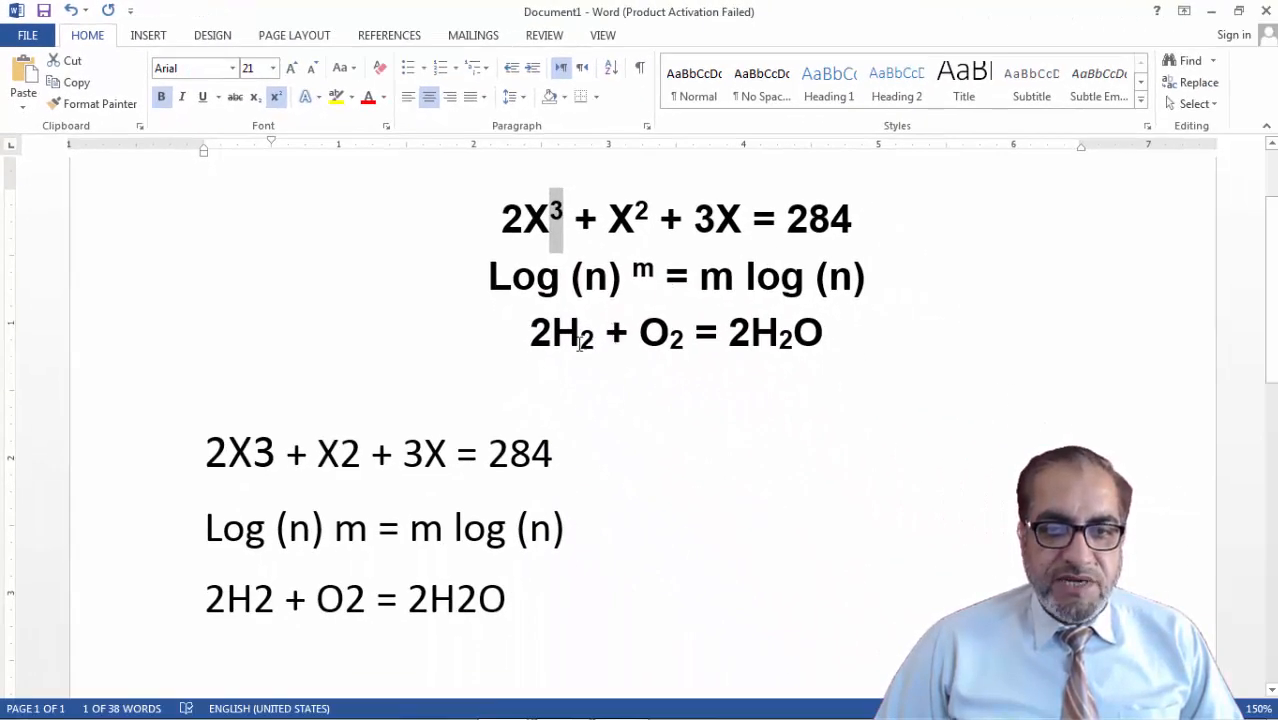
Check the subscript formatting of the 2 after the first H in the bold chemical equation.
drag(579, 340, 593, 340)
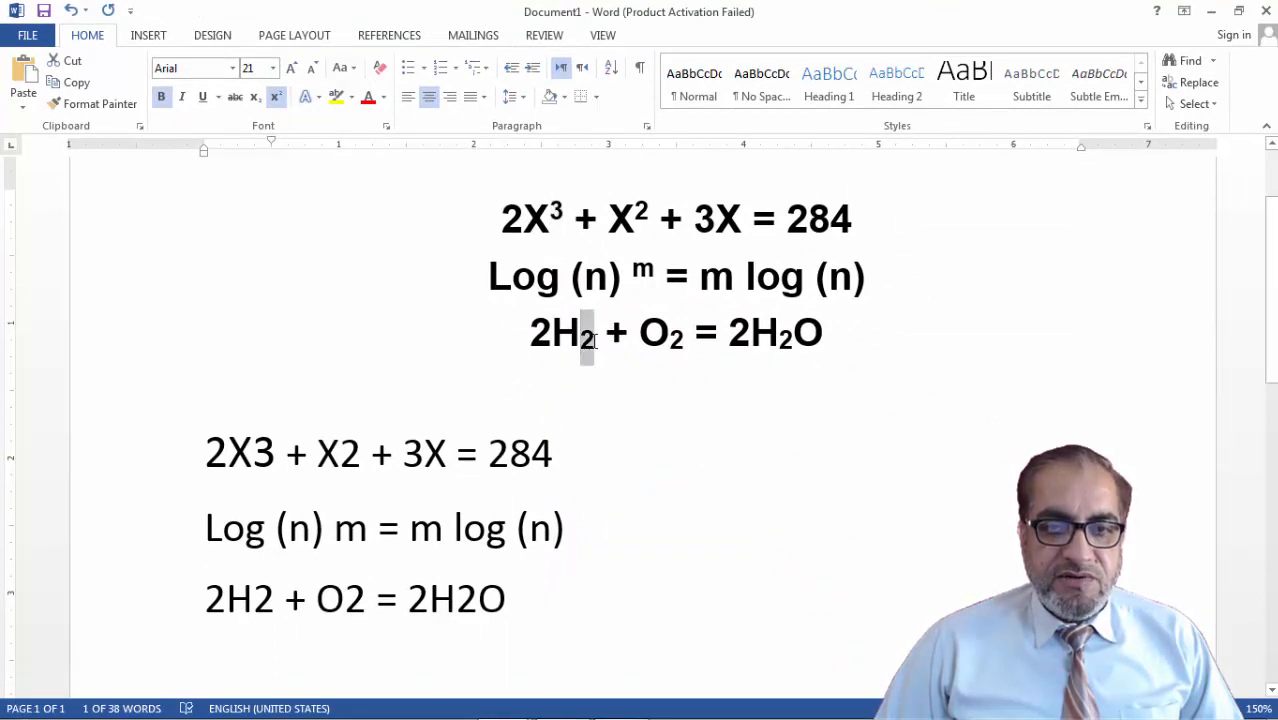
key(ctrl+equal)
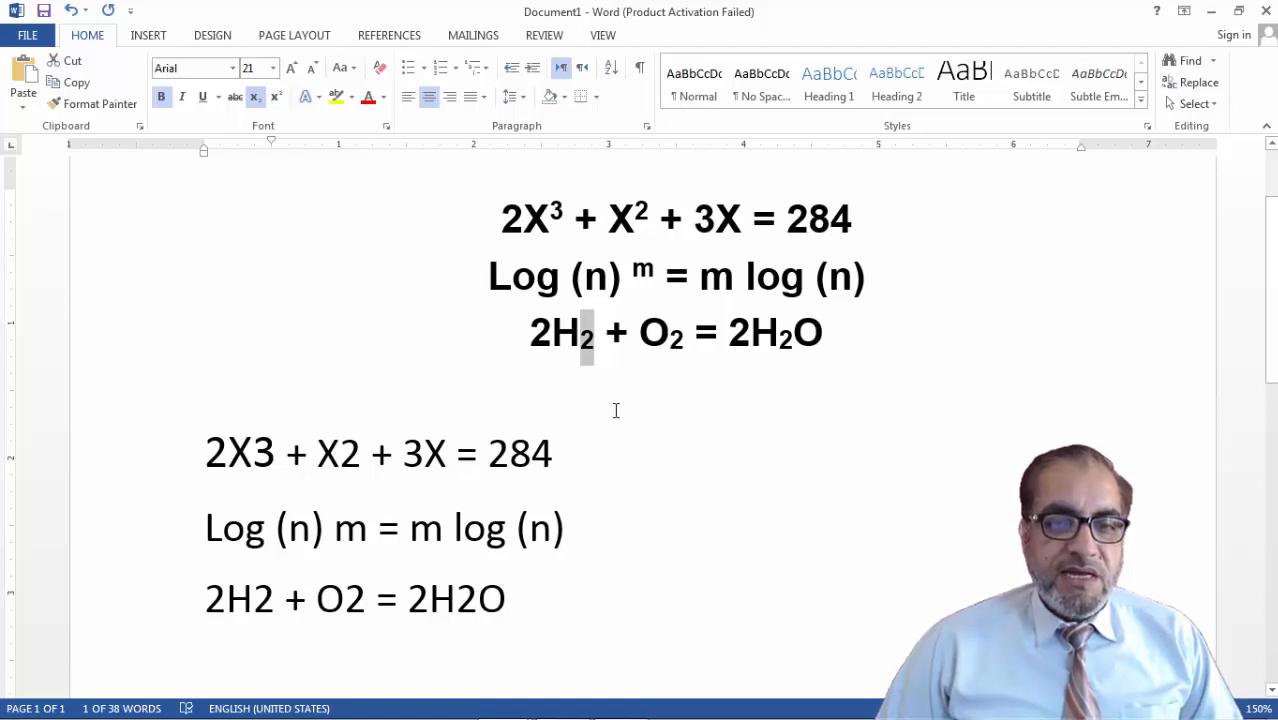
click(616, 410)
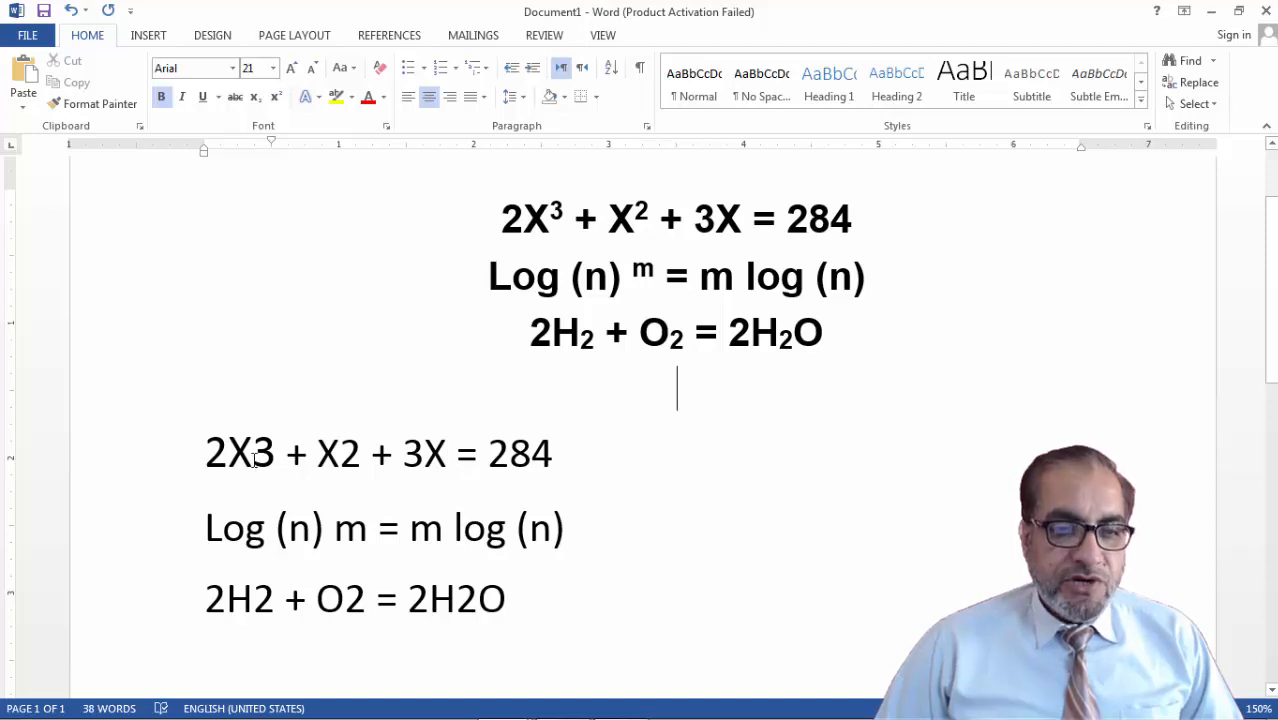
Superscript the exponents 3 and 2 in the unformatted 2X3 + X2 + 3X = 284 line and the m after Log (n) below it.
drag(253, 455, 276, 455)
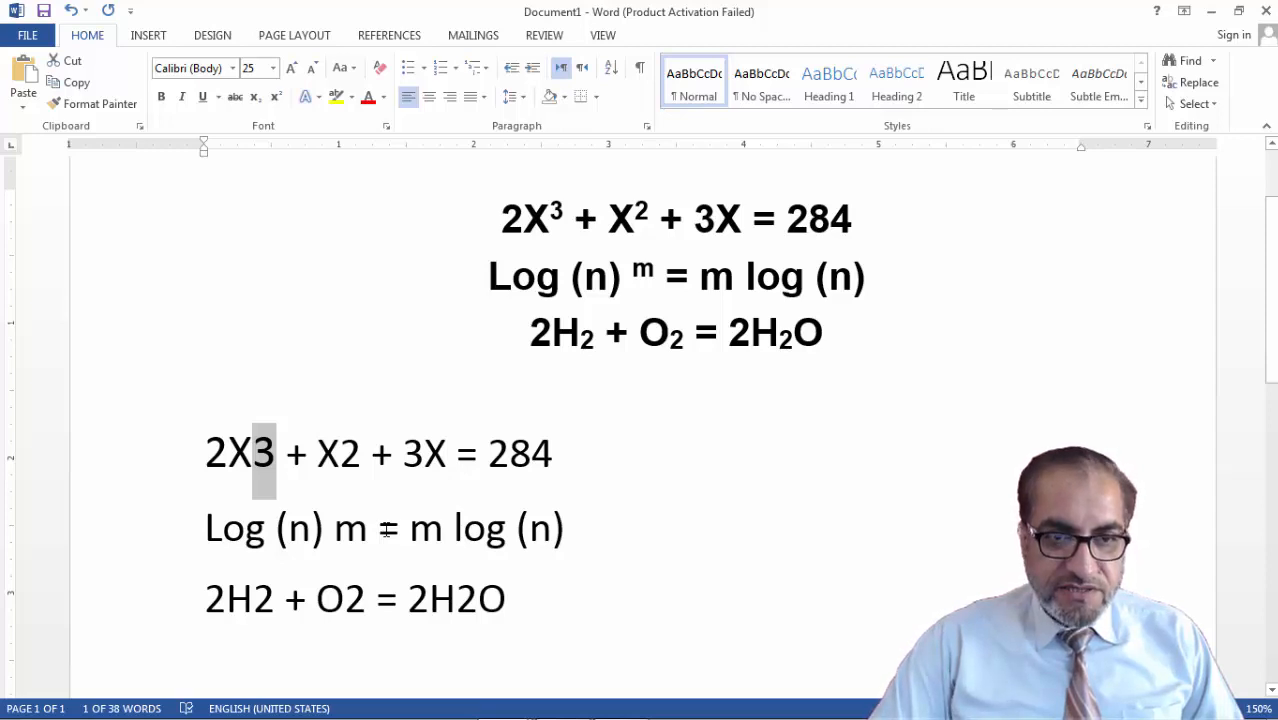
key(ctrl+shift+equal)
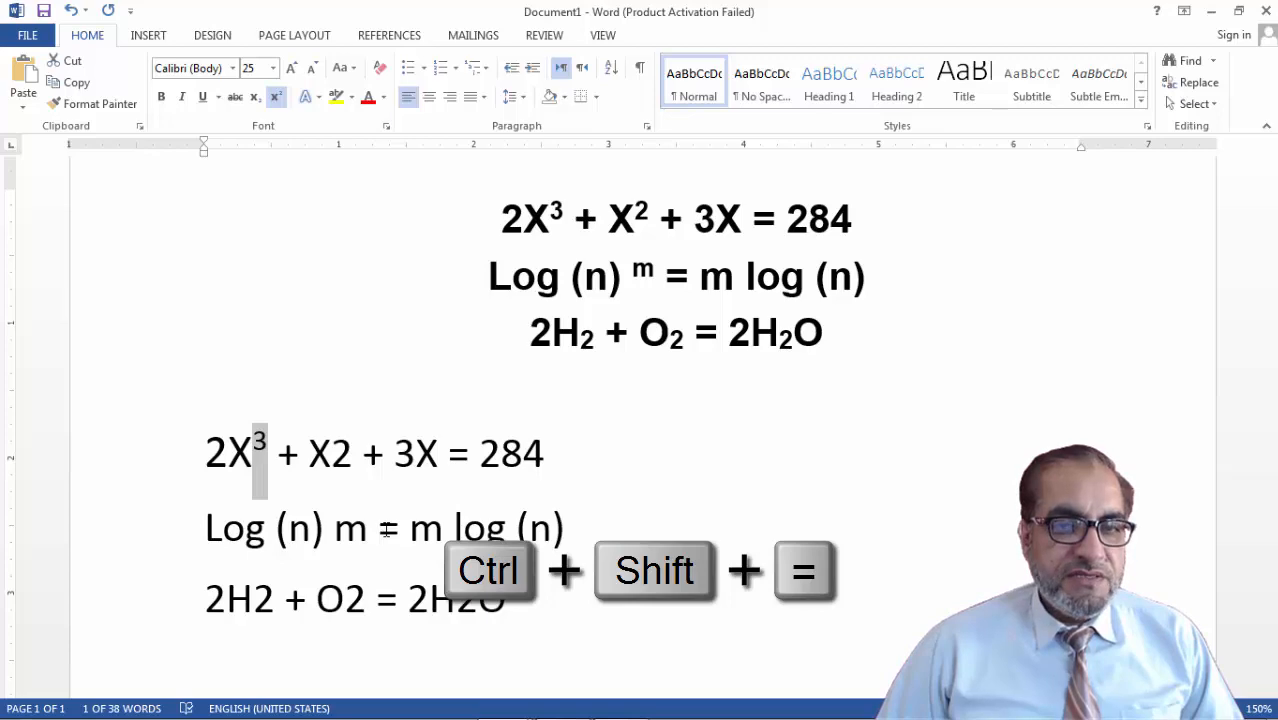
drag(331, 453, 350, 453)
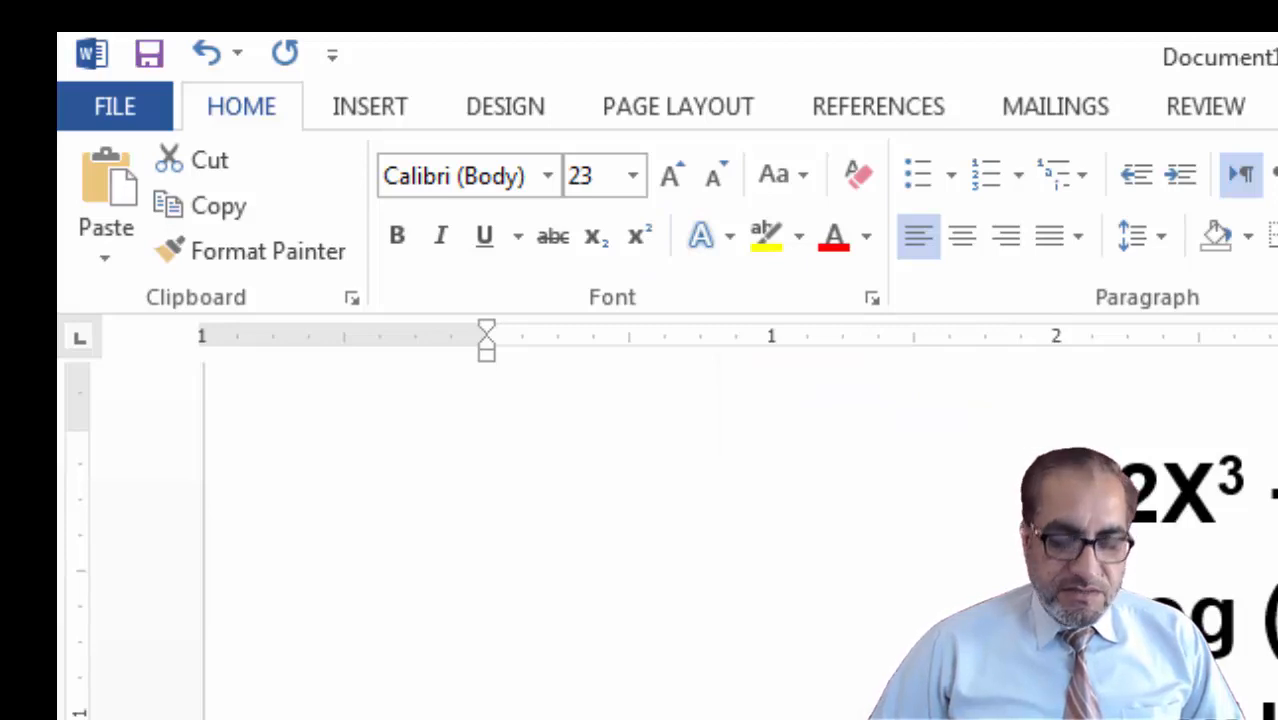
key(ctrl+shift+equal)
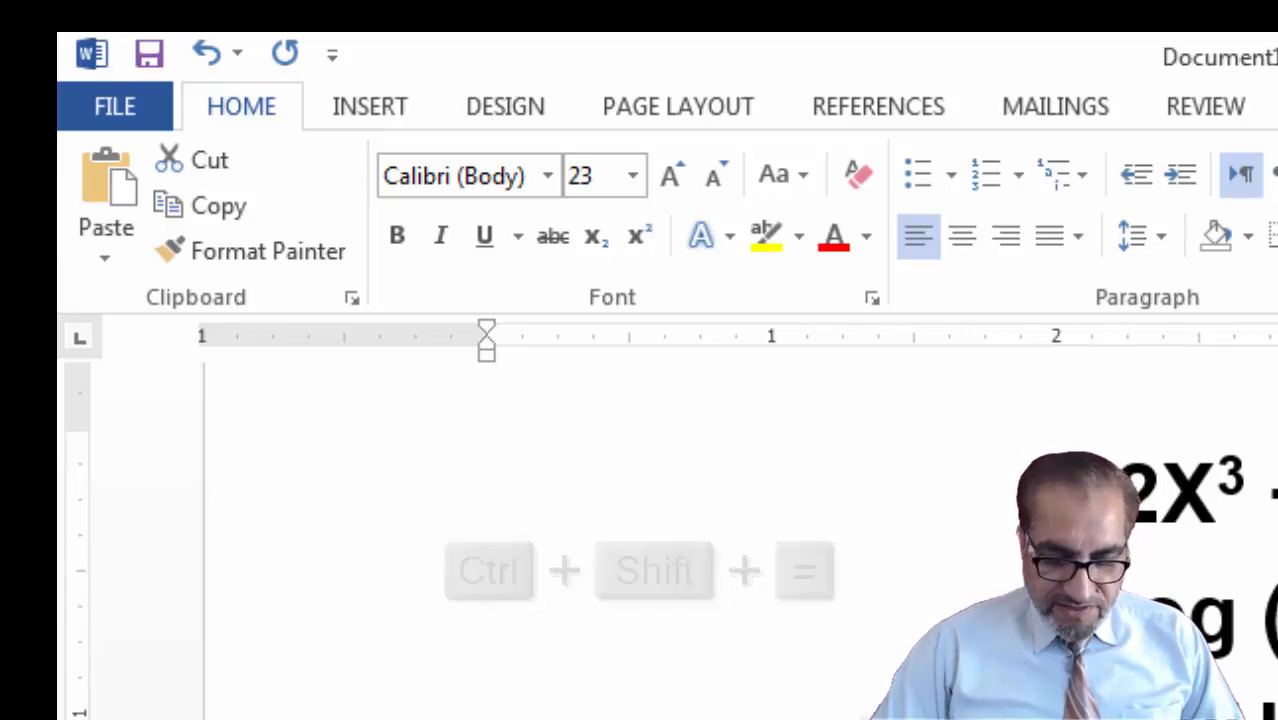
key(ctrl+shift+equal)
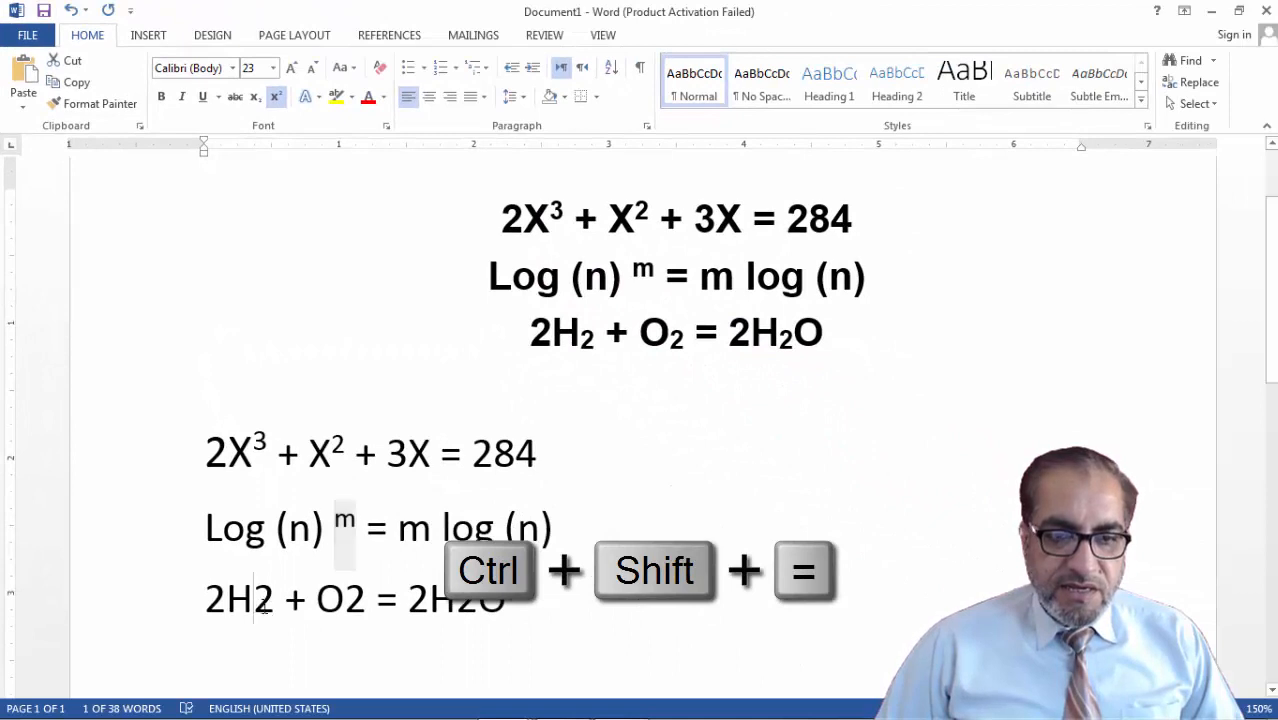
Subscript the 2 after each H and after O in the unformatted 2H2 + O2 = 2H2O line.
drag(254, 604, 276, 610)
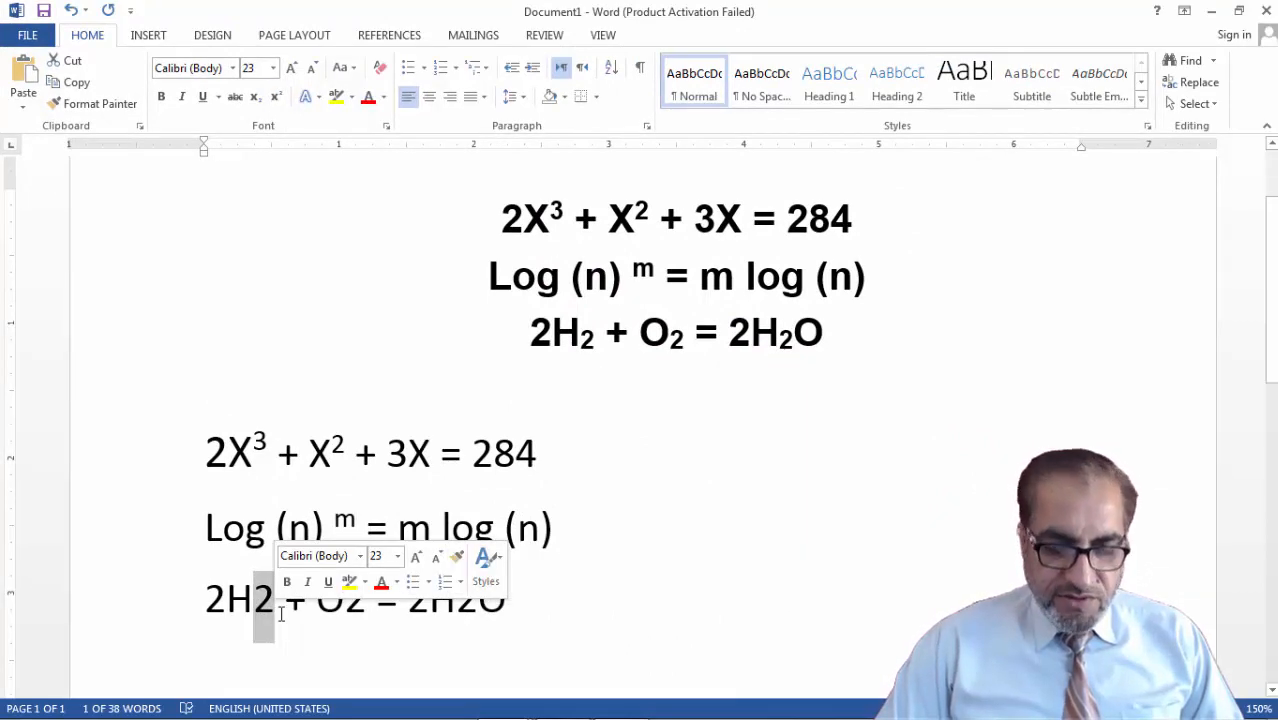
key(ctrl+equal)
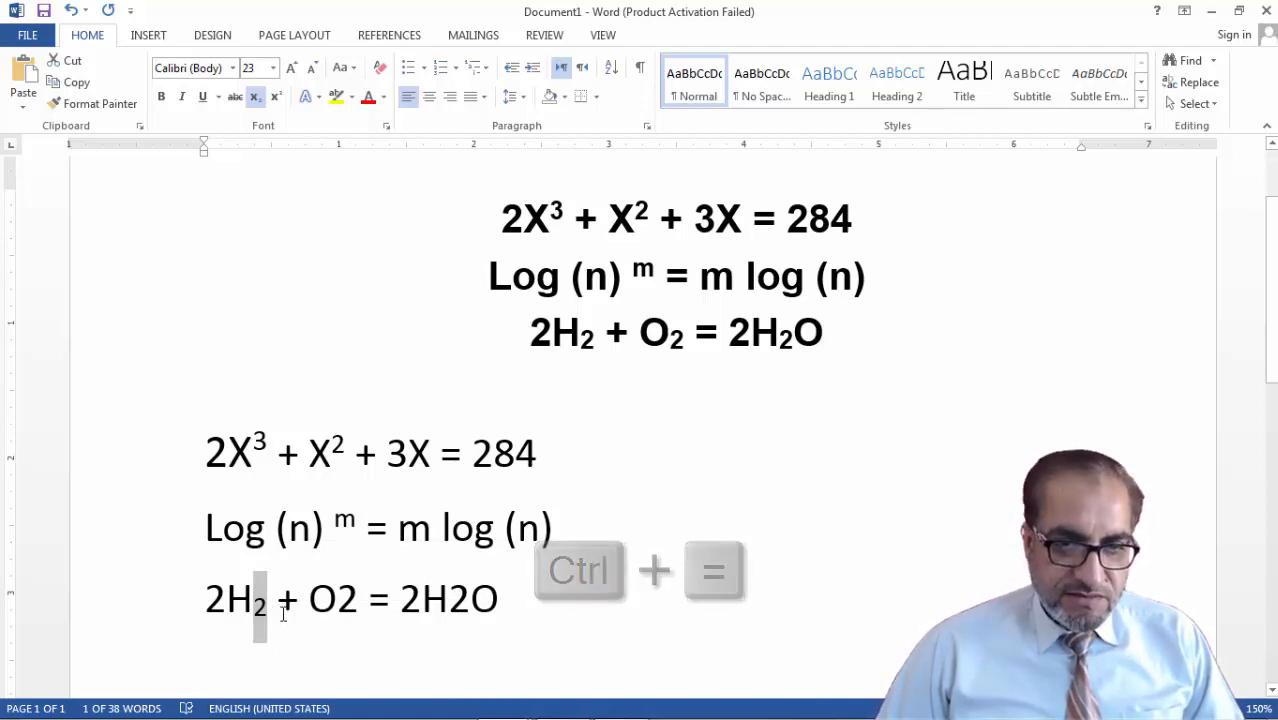
drag(338, 601, 358, 613)
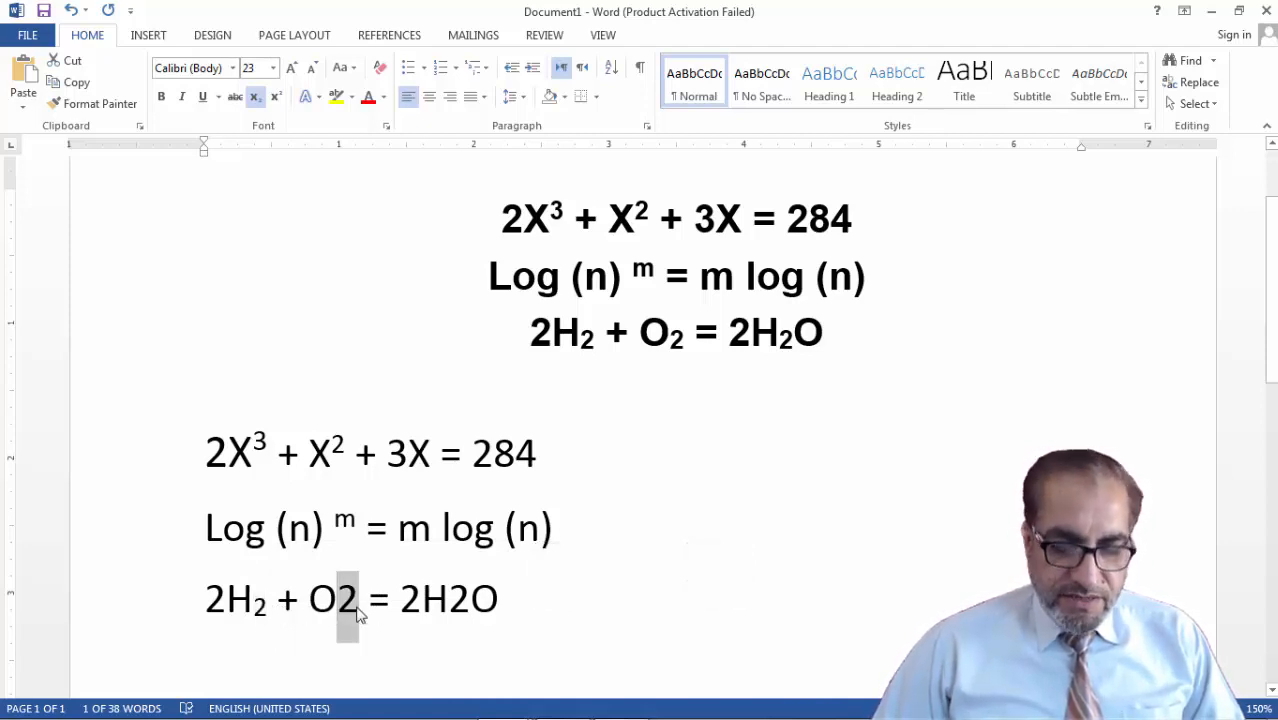
key(ctrl+equal)
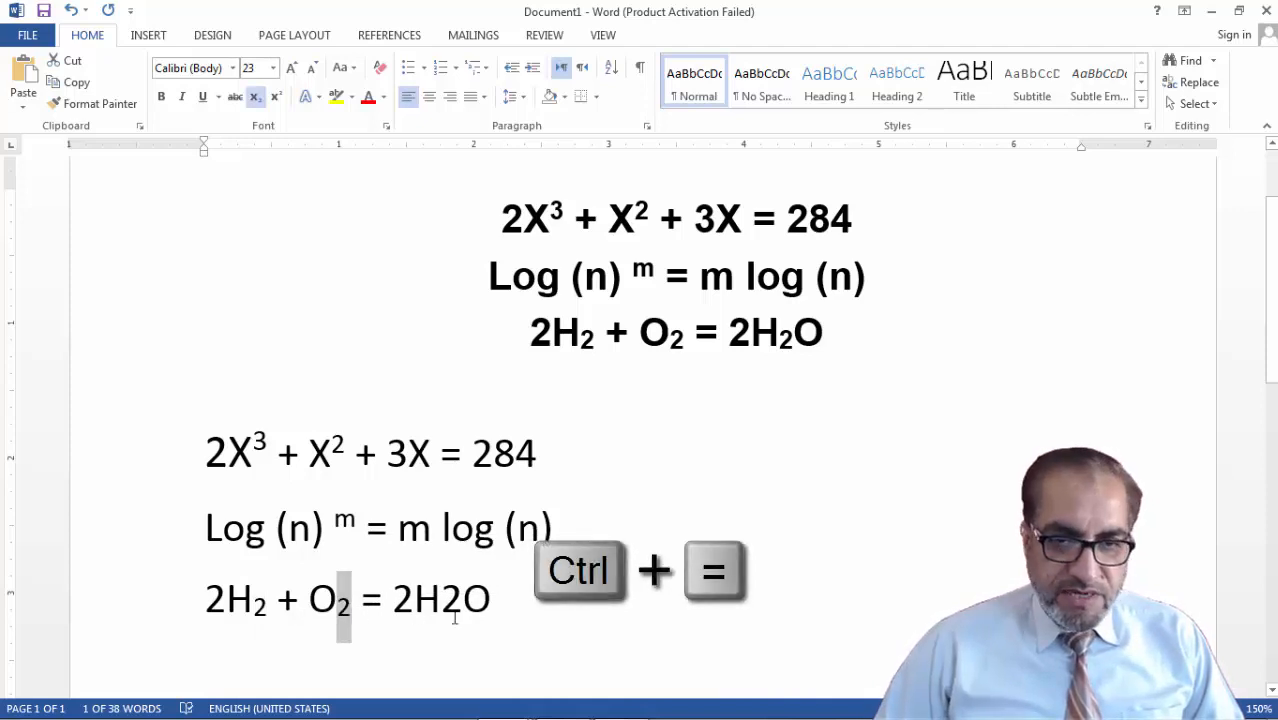
drag(440, 603, 454, 606)
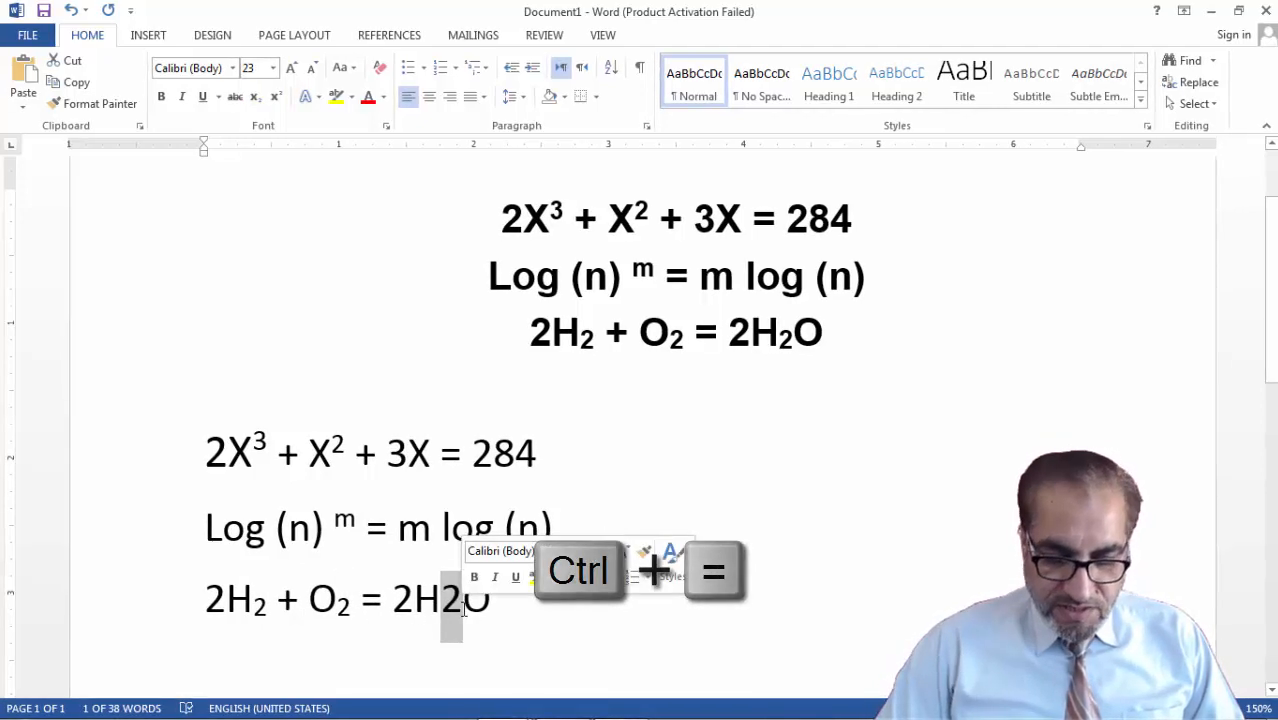
key(ctrl+equal)
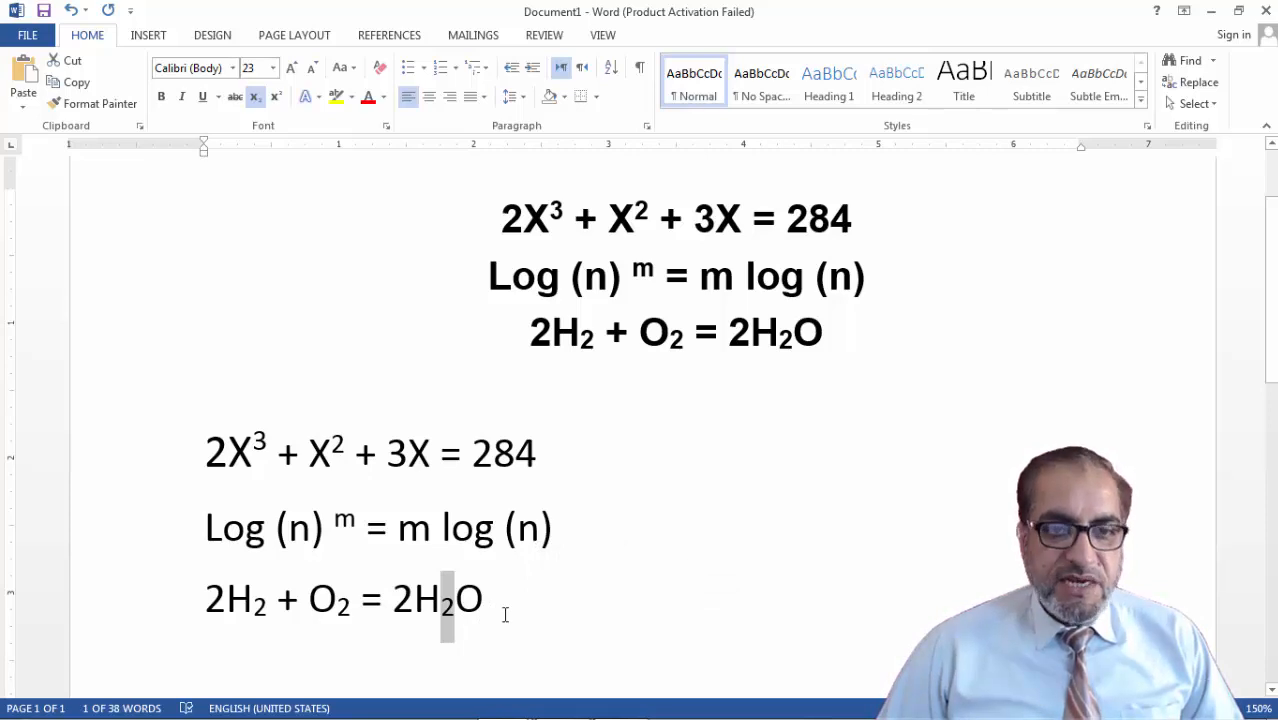
Switch to the Assignment No. 10 PDF and highlight the sentence about today's maximum and minimum temperature.
scroll(505, 612, down, 3)
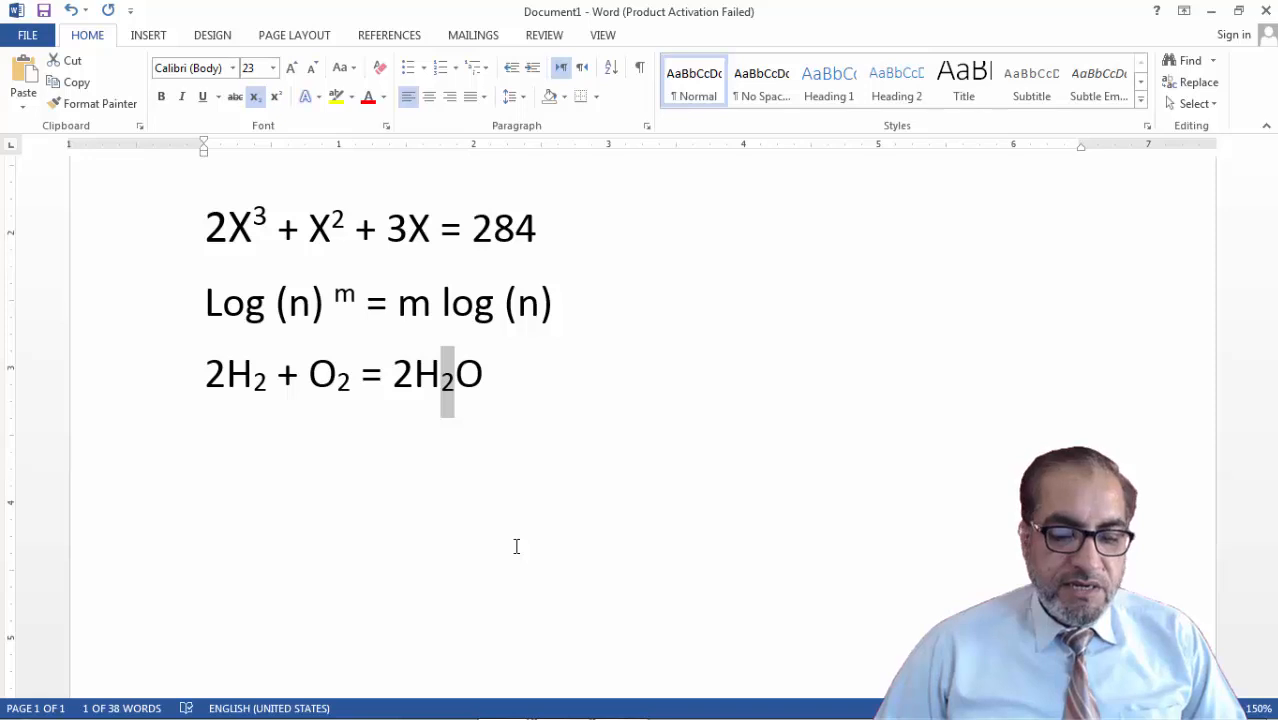
scroll(537, 497, down, 2)
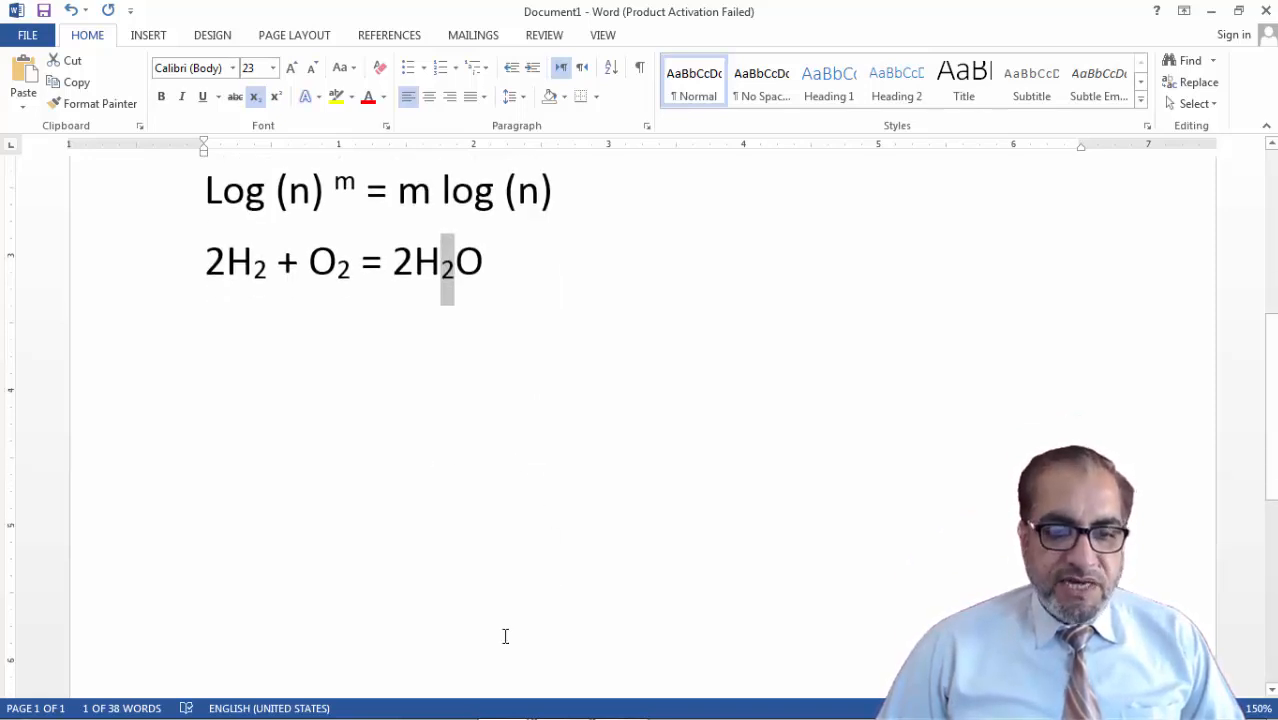
key(alt+Tab)
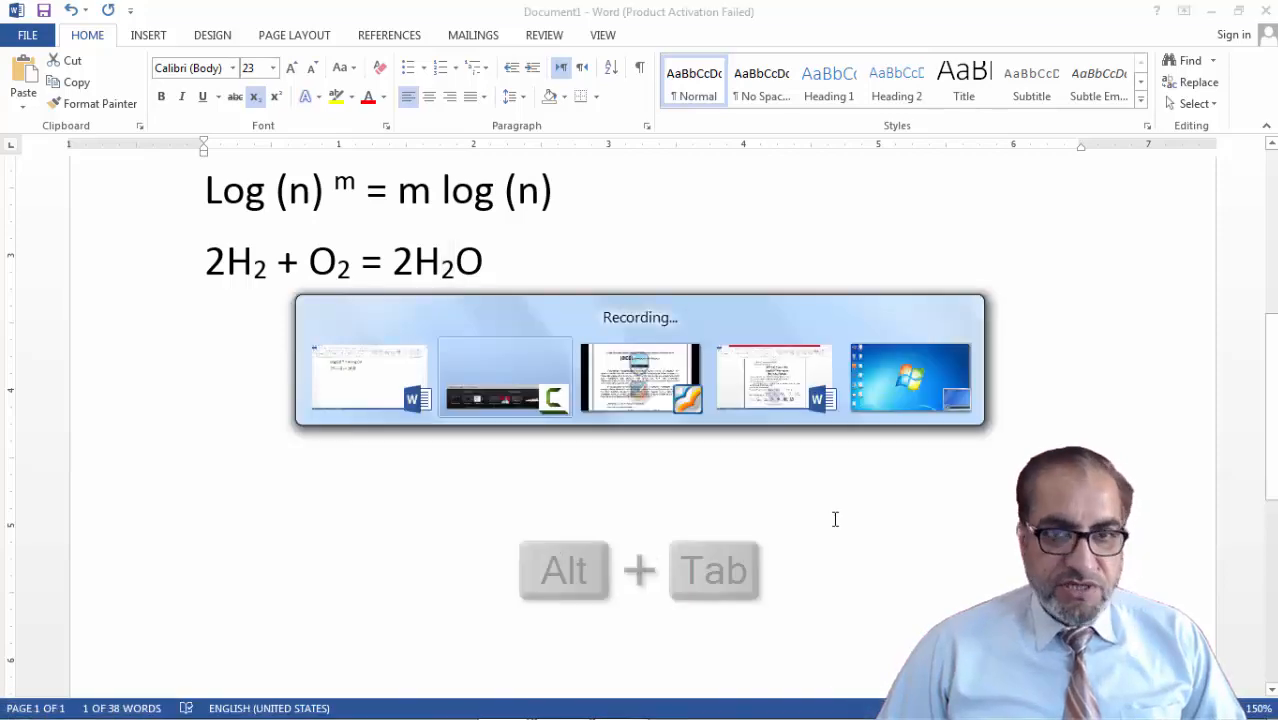
key(alt+Tab)
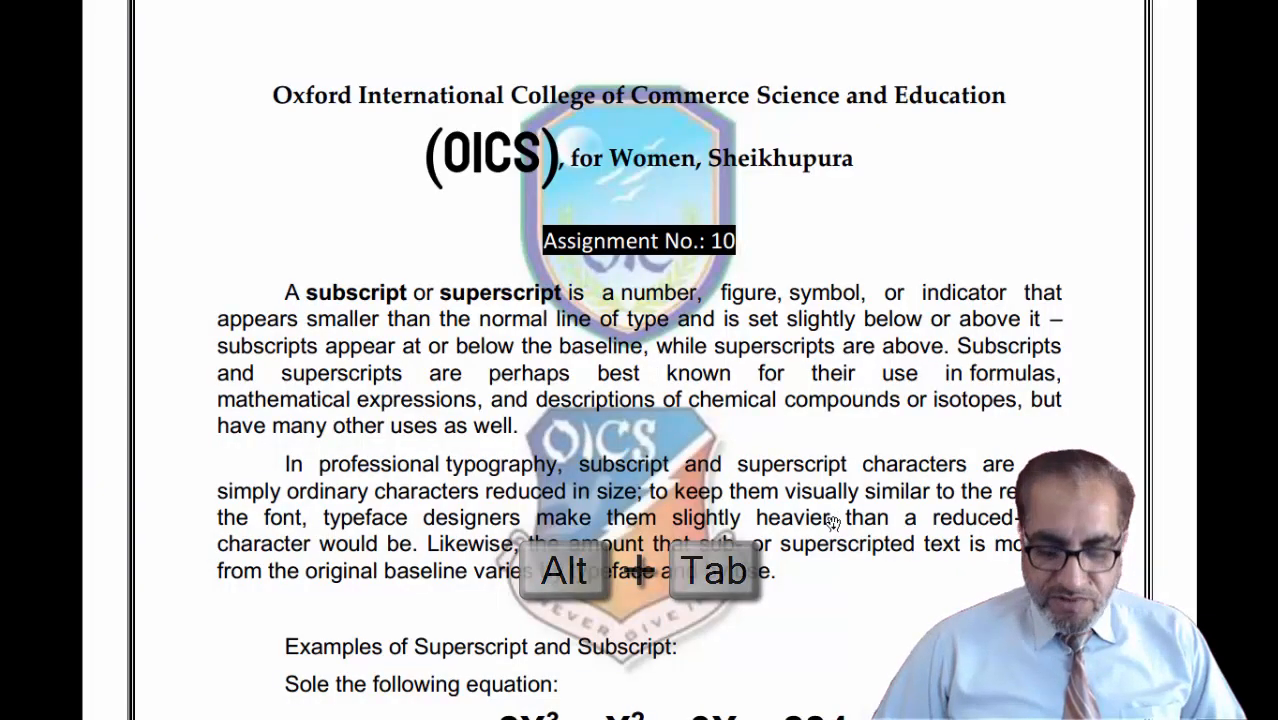
scroll(831, 521, down, 10)
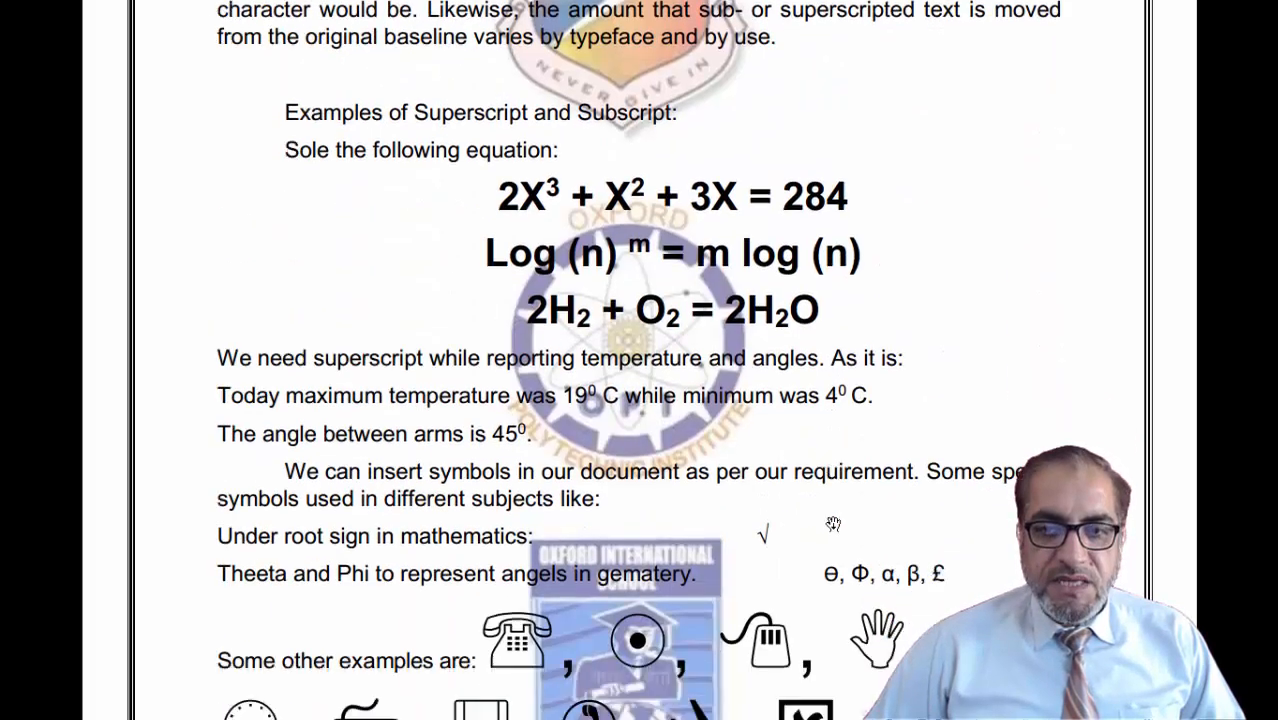
scroll(832, 523, down, 2)
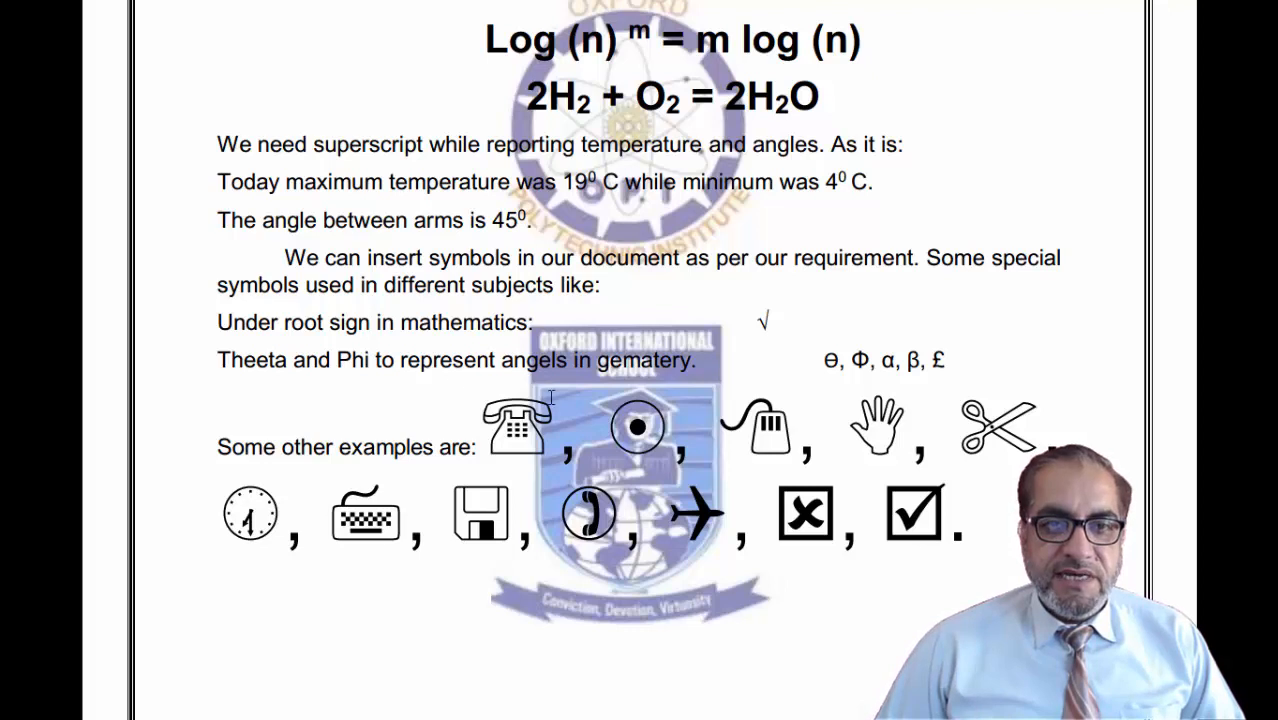
drag(221, 181, 875, 185)
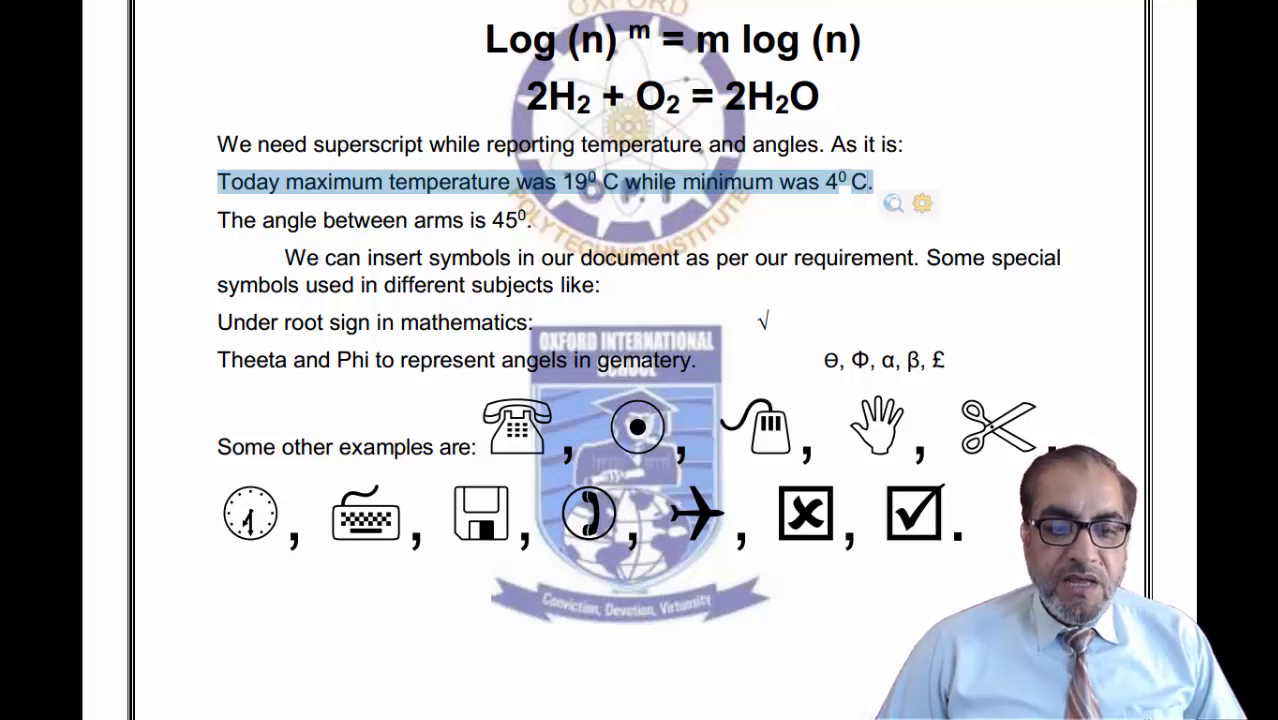
Switch back to Document1 in Word and start a new paragraph below the last chemical equation, leaving one blank line.
key(alt+Tab)
key(alt+Tab)
key(alt+Tab)
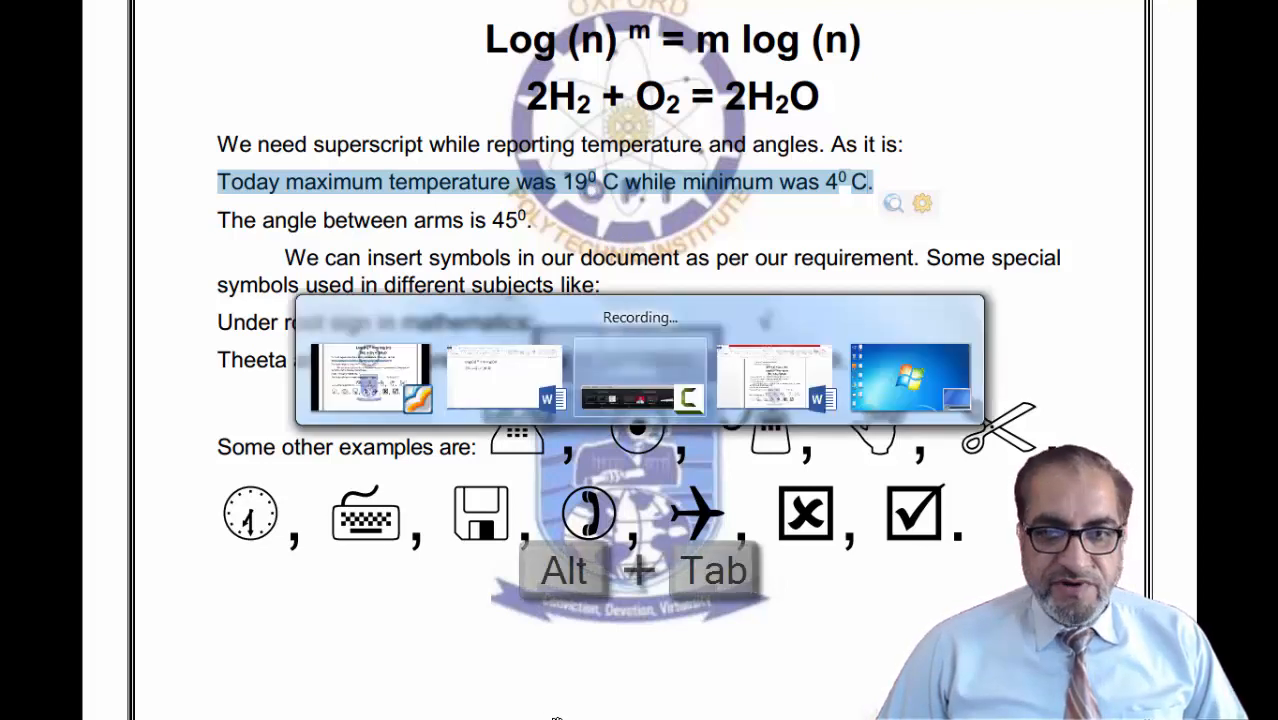
key(alt+Tab)
key(alt+Tab)
key(alt+Tab)
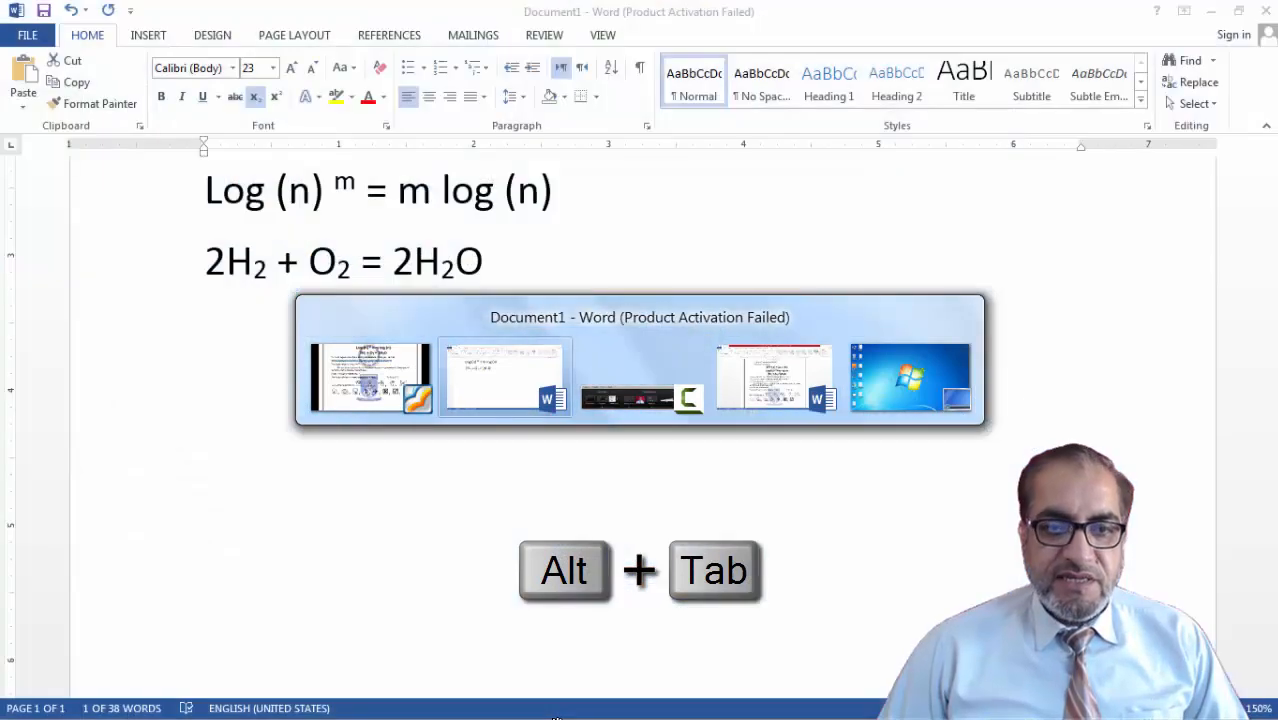
click(494, 288)
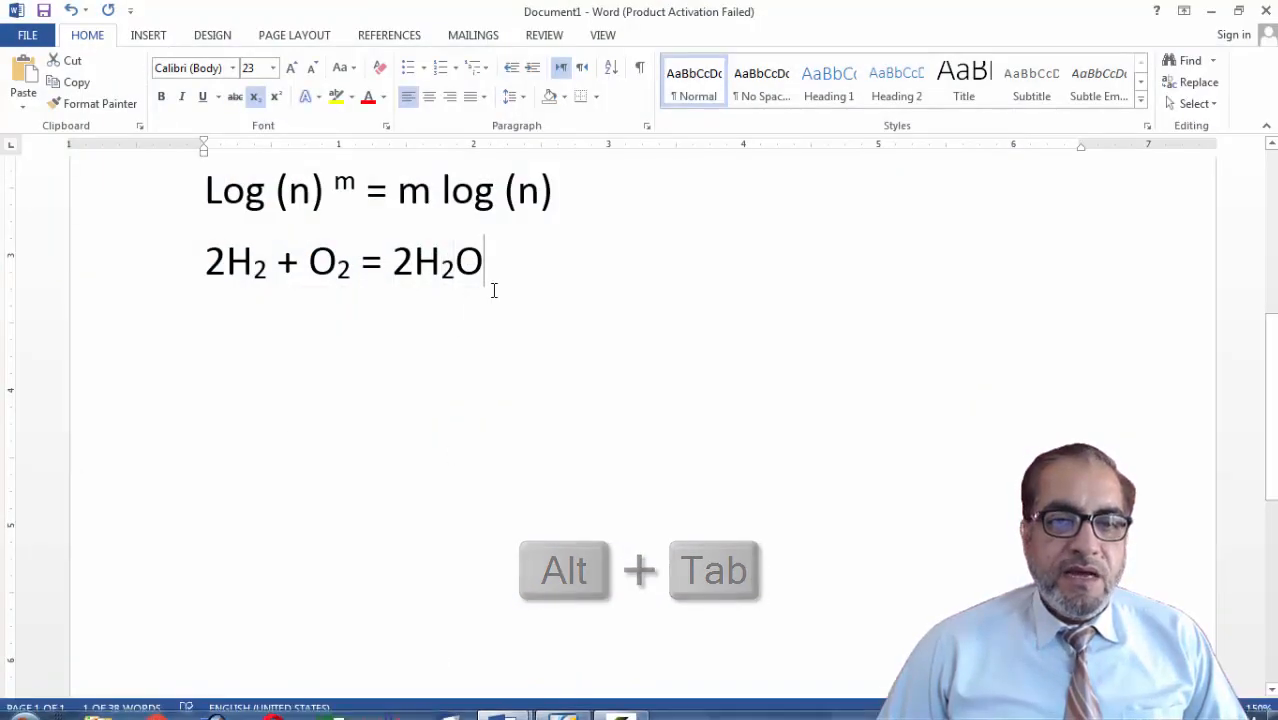
key(Return)
key(Return)
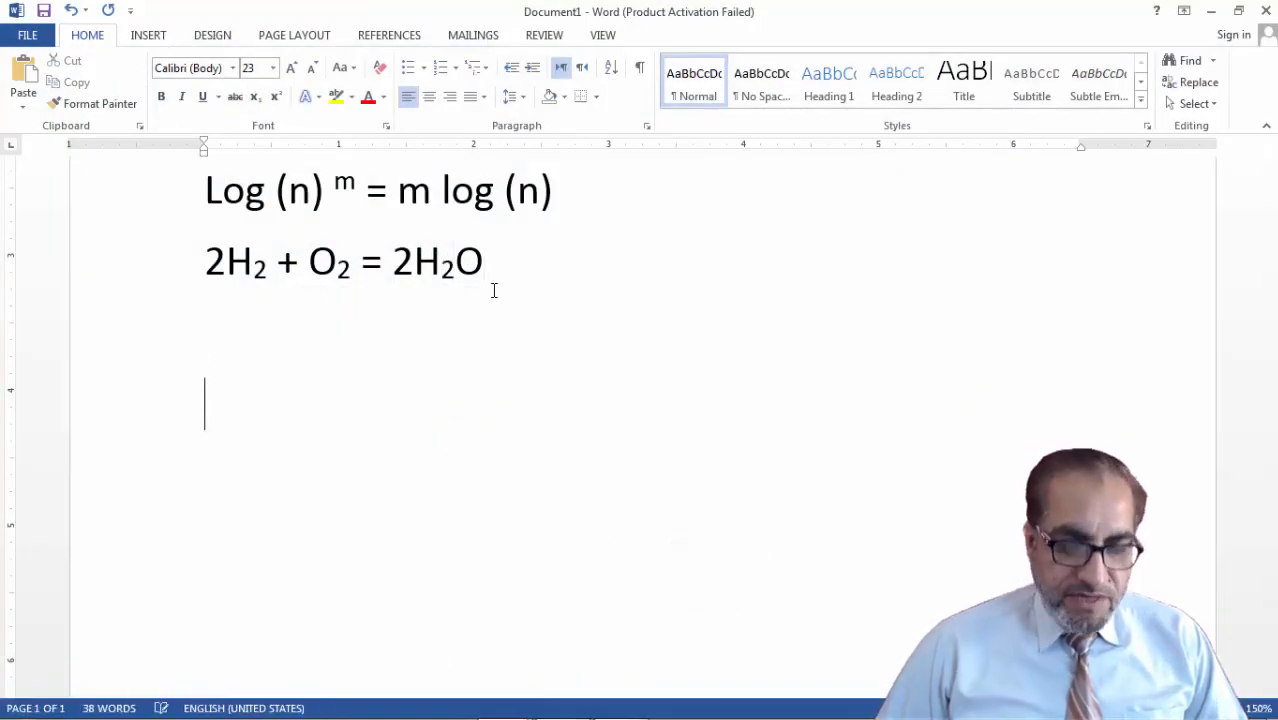
text(45)
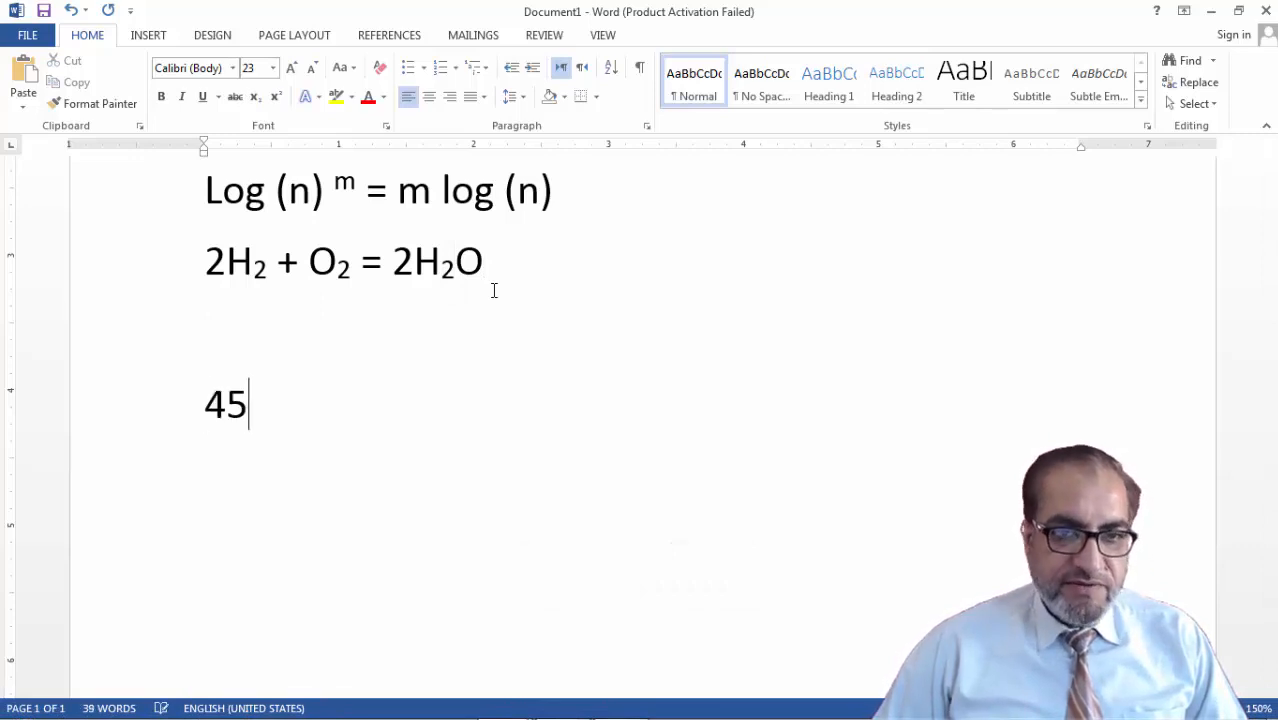
key(BackSpace)
key(BackSpace)
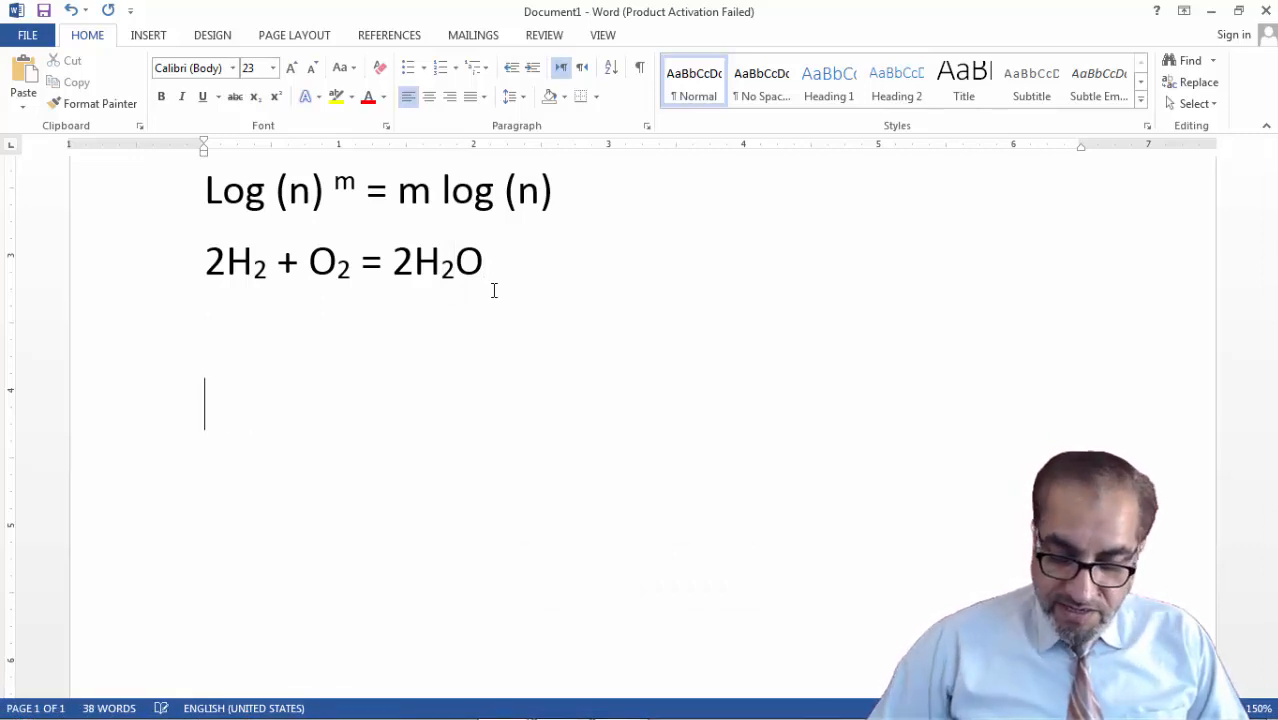
Enter 19 in the new paragraph and open the full Symbol dialog.
text(19)
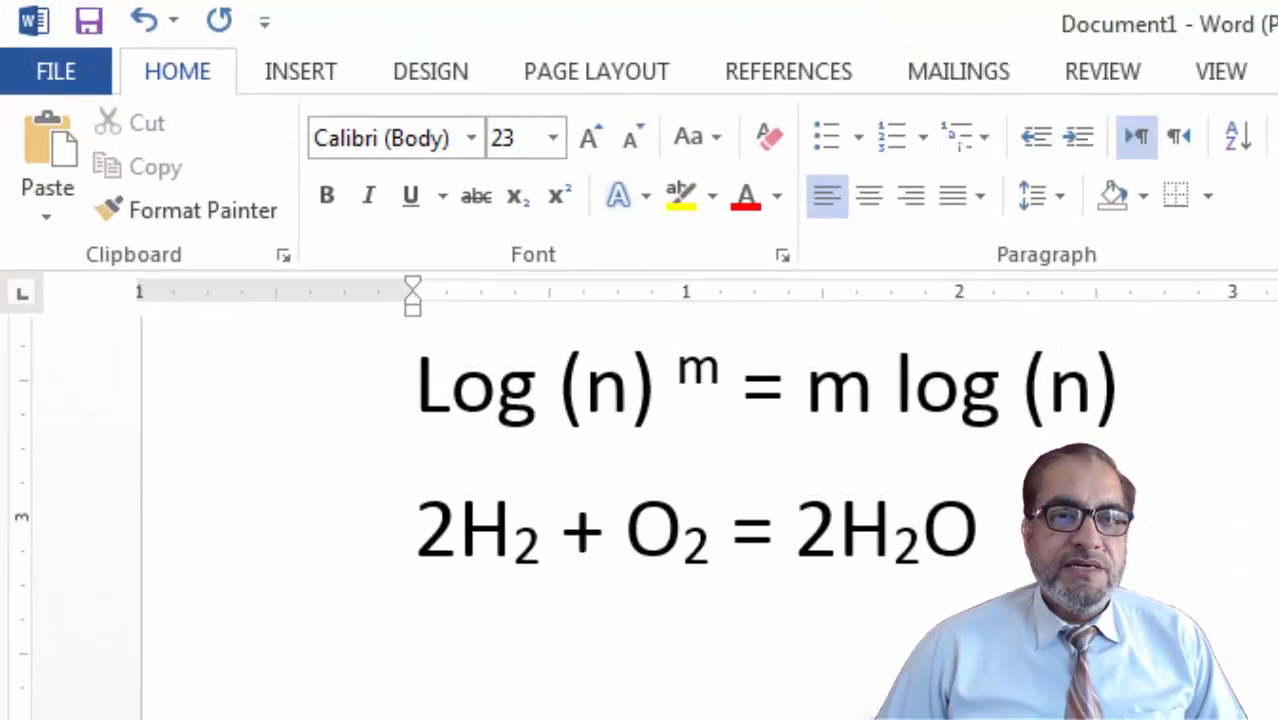
click(293, 72)
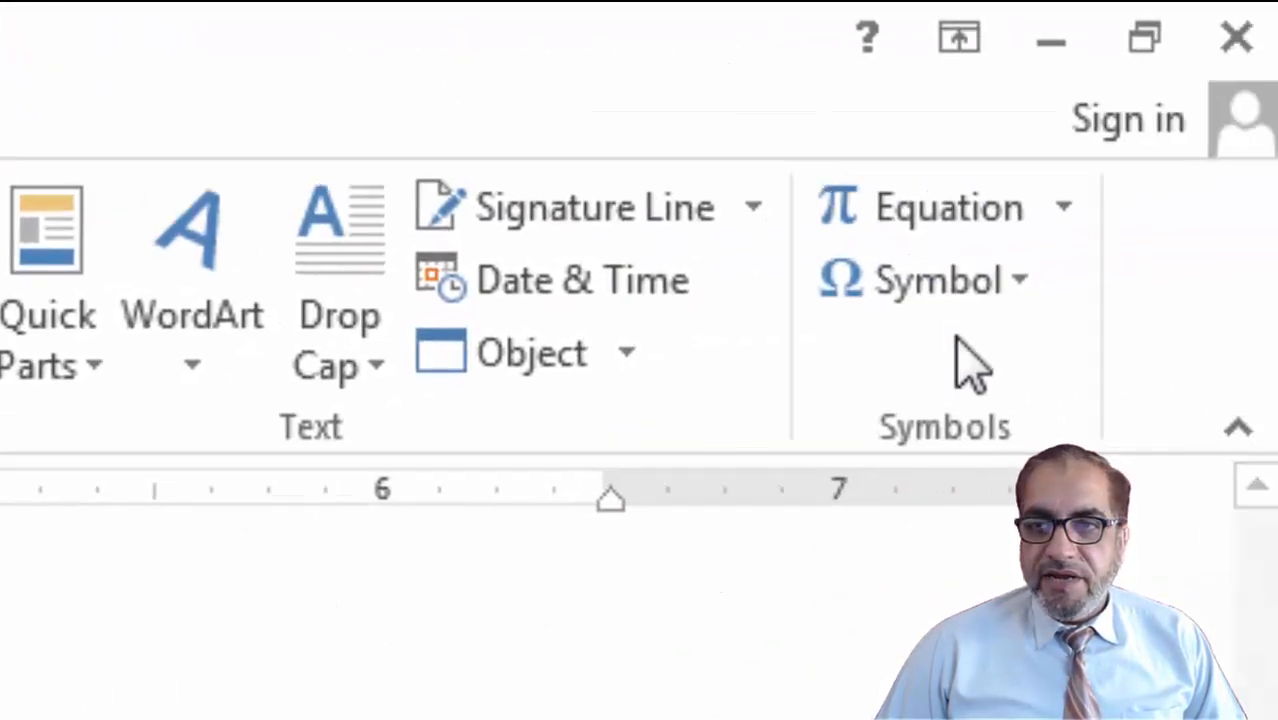
click(1020, 285)
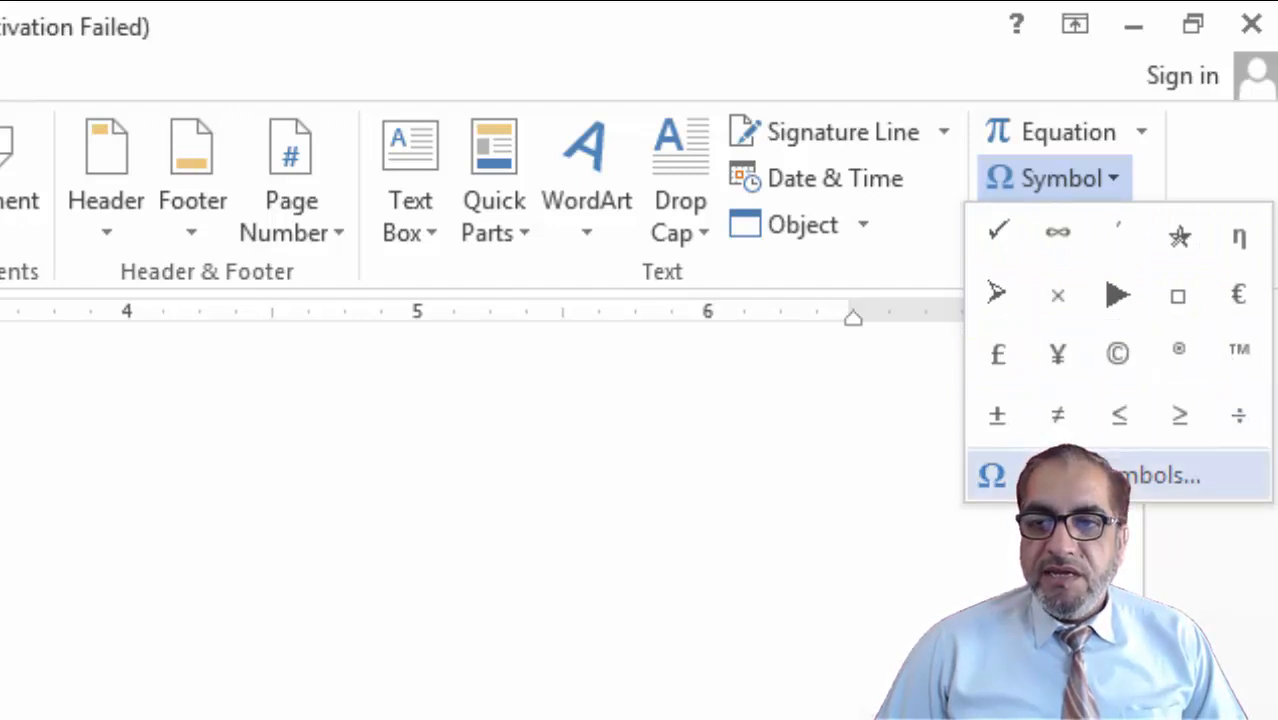
click(1110, 476)
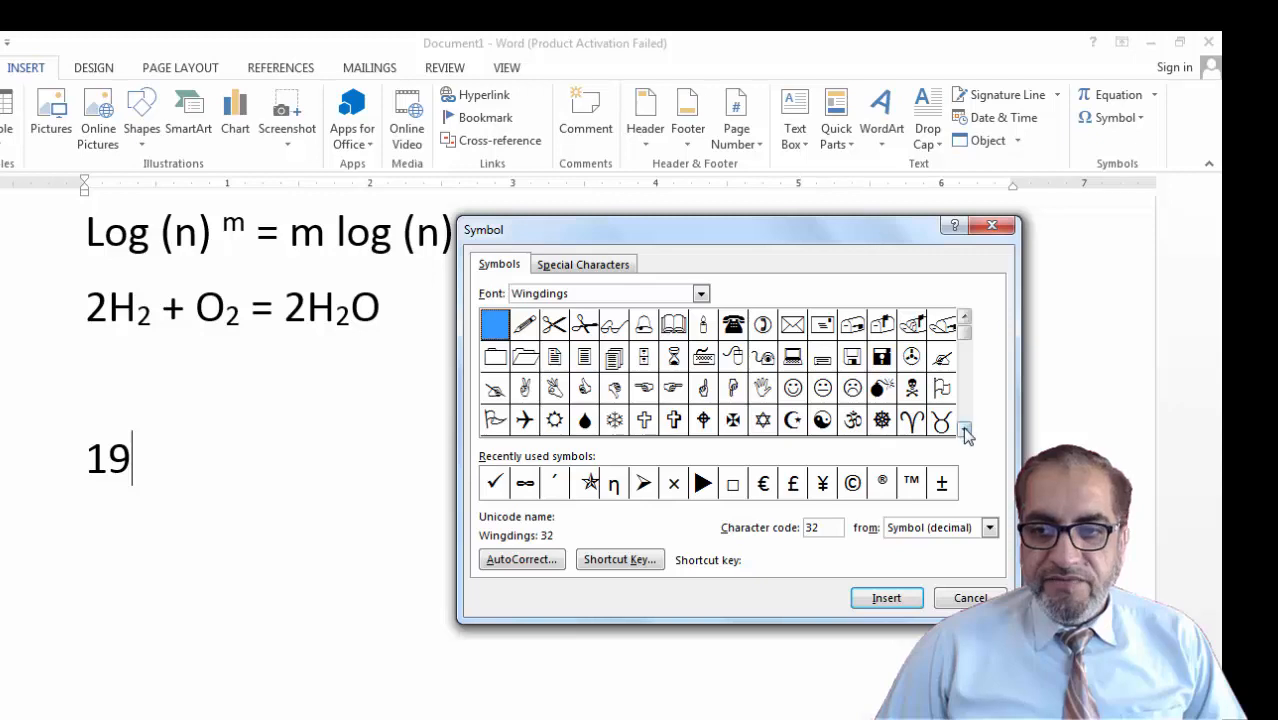
Look through the Wingdings character set for a degree symbol, then return to its beginning.
click(966, 430)
click(966, 430)
click(966, 430)
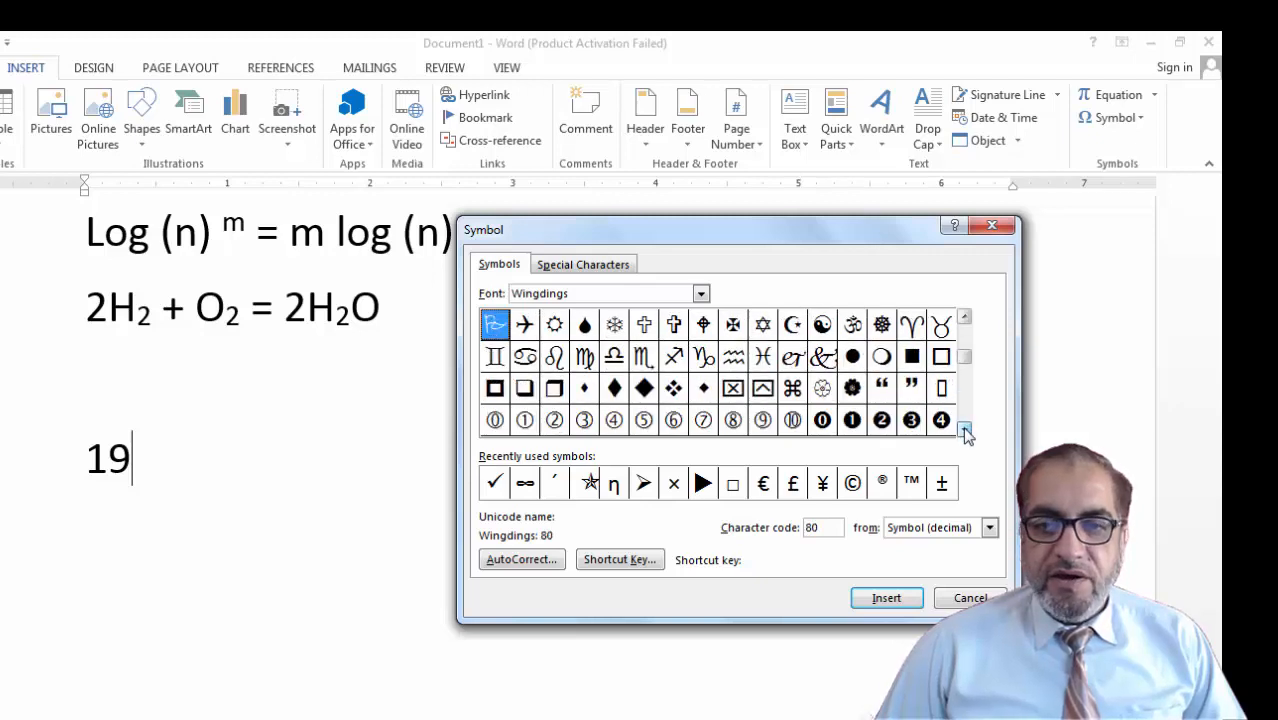
click(965, 430)
click(965, 430)
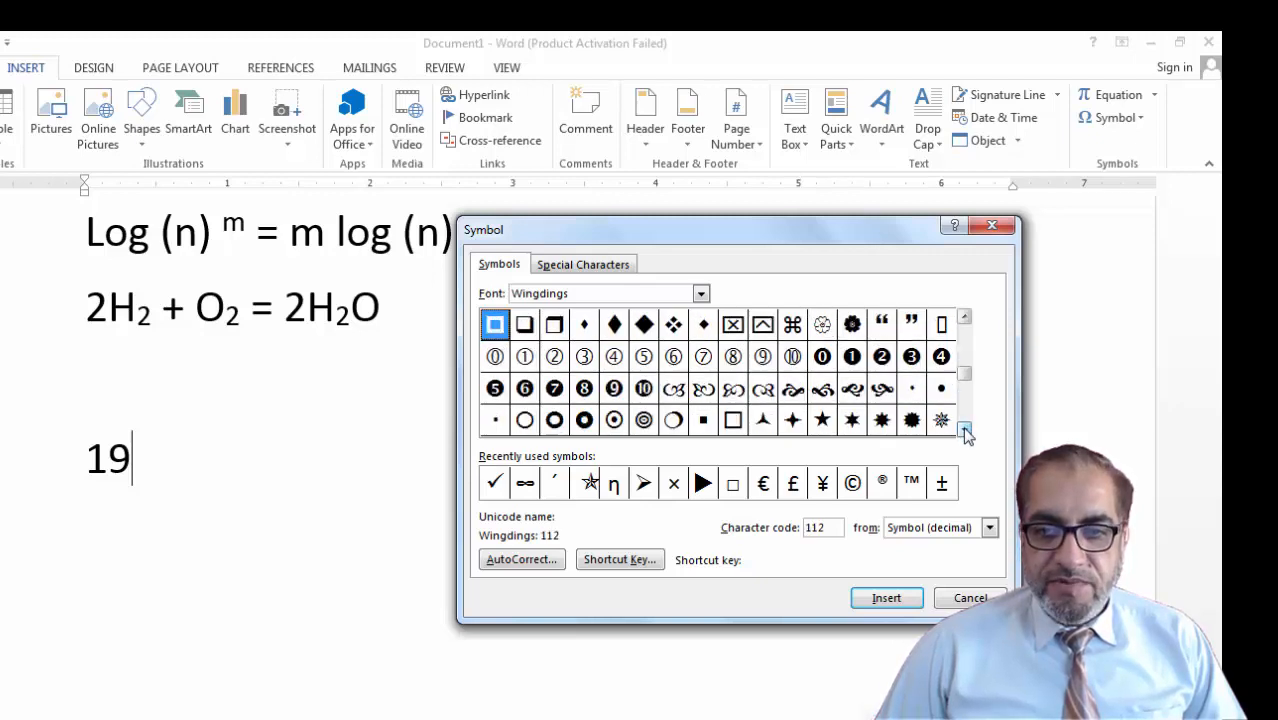
click(966, 430)
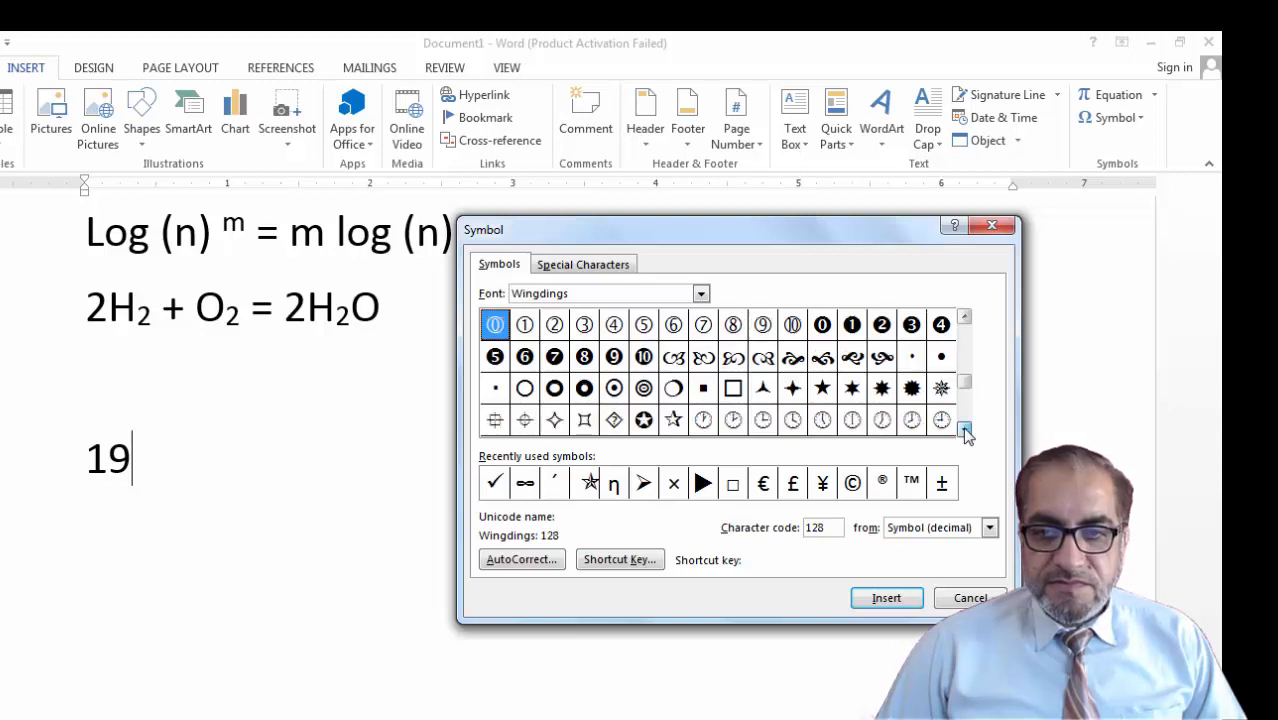
click(966, 430)
click(966, 430)
click(966, 430)
click(966, 430)
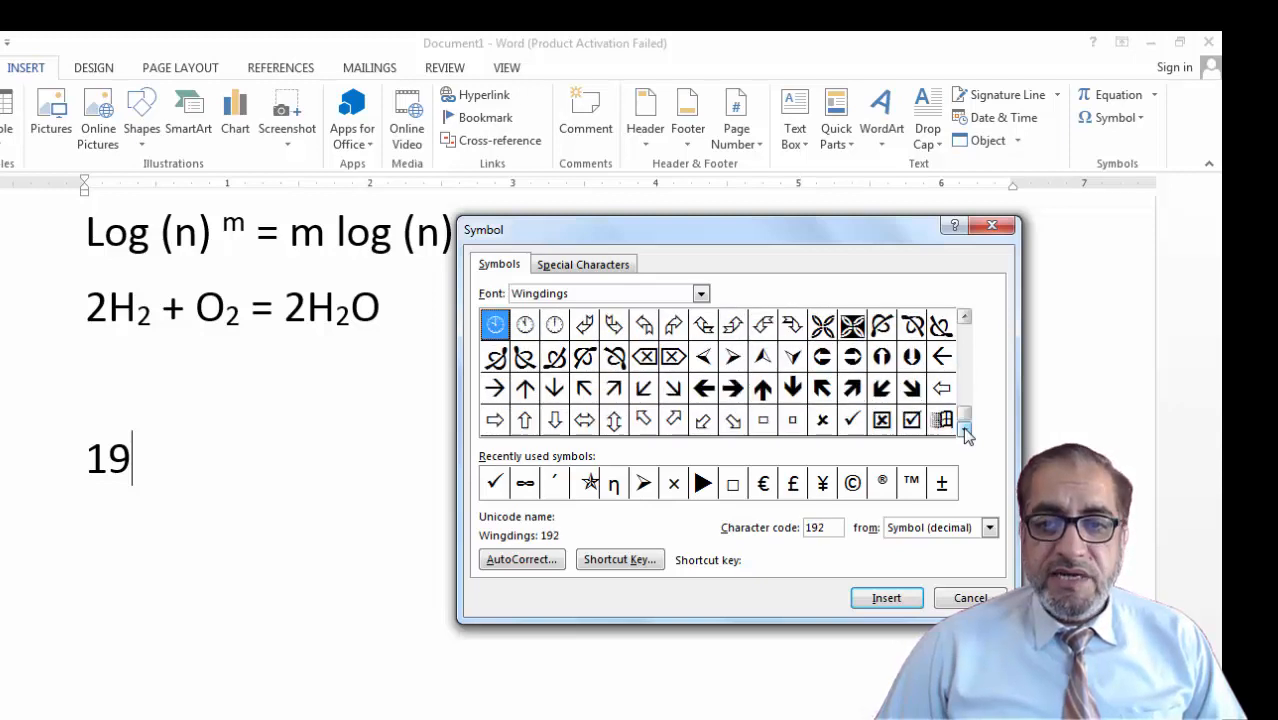
drag(964, 414, 966, 333)
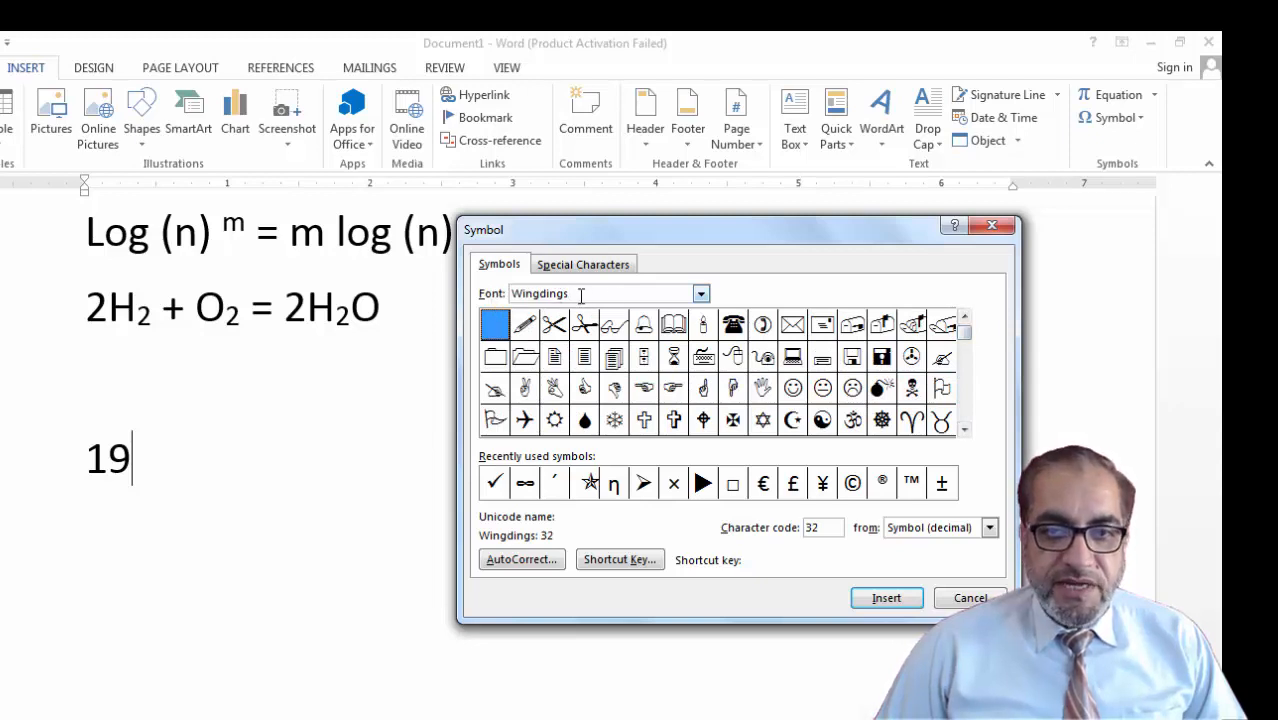
Change the symbol font to (normal text) and insert the Degree Sign after 19.
click(701, 296)
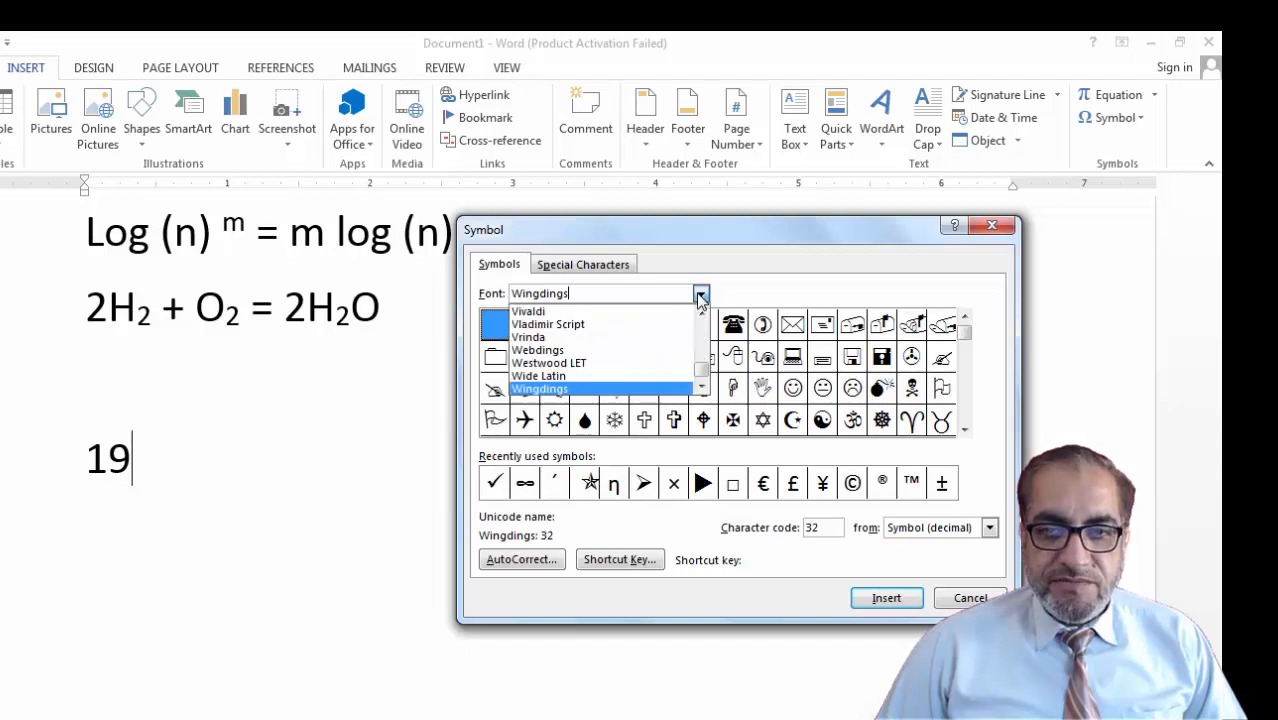
scroll(704, 322, up, 15)
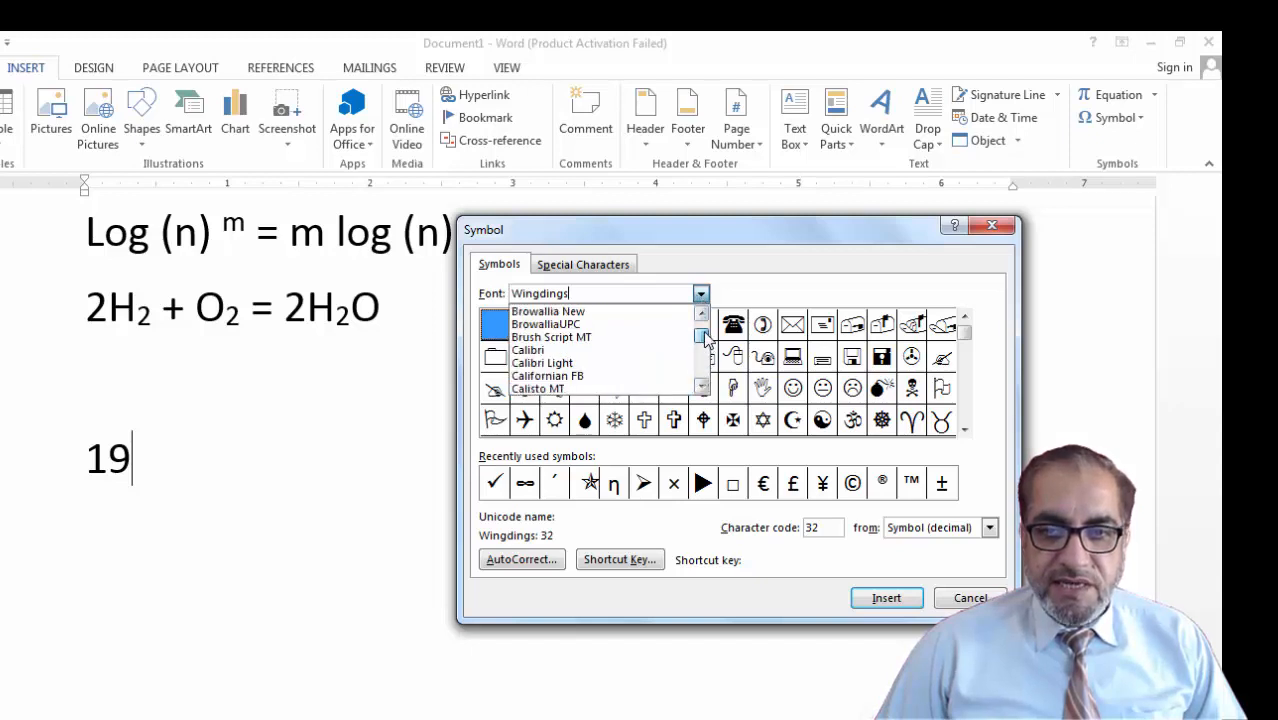
click(572, 312)
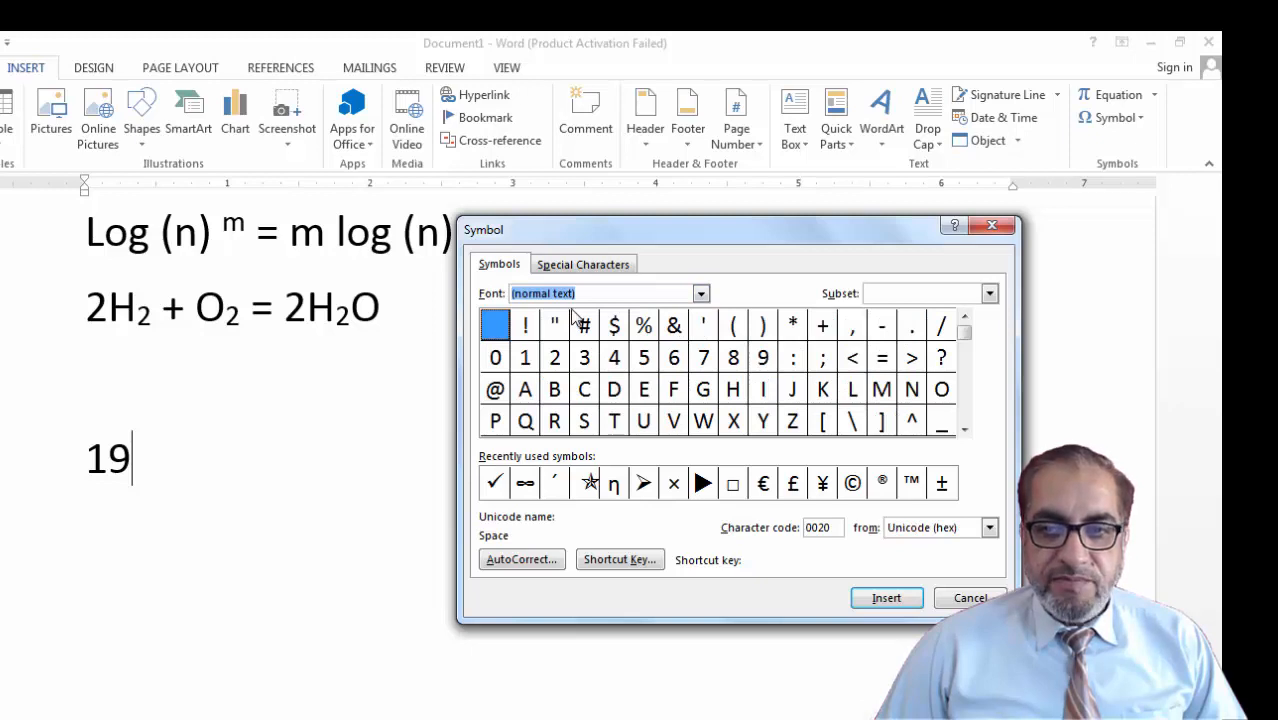
click(965, 430)
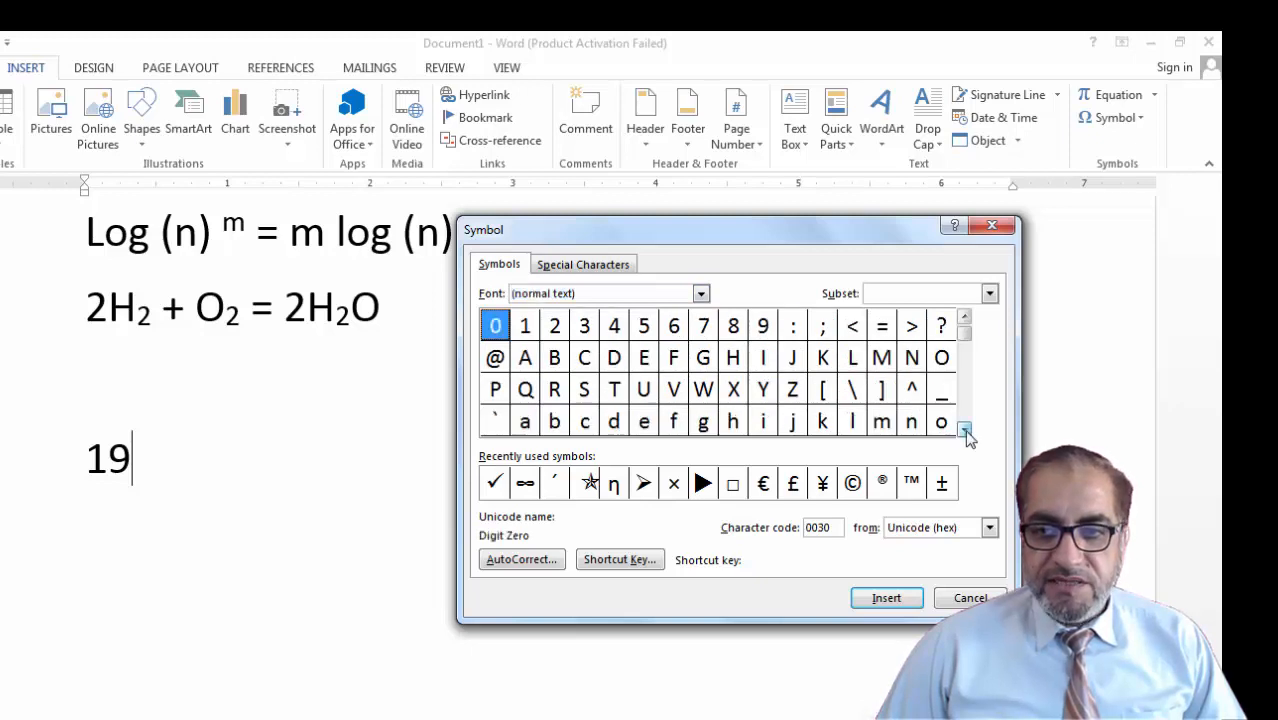
click(965, 430)
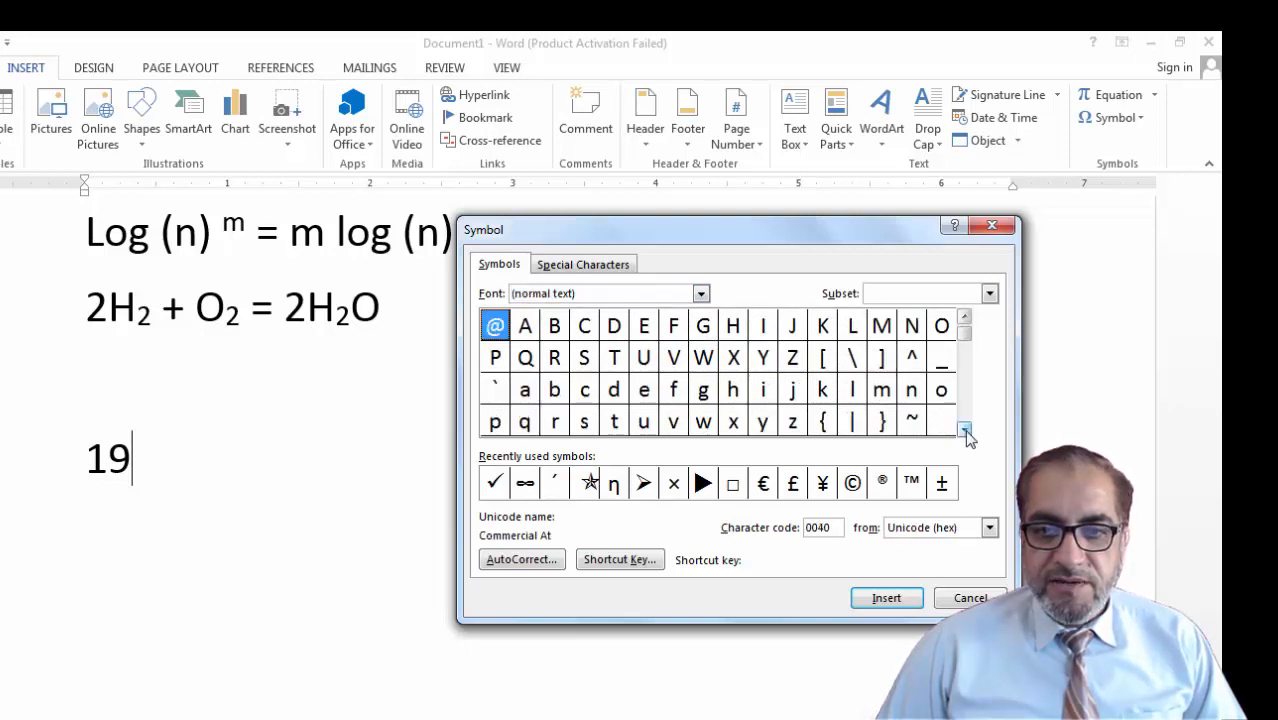
click(965, 430)
click(965, 430)
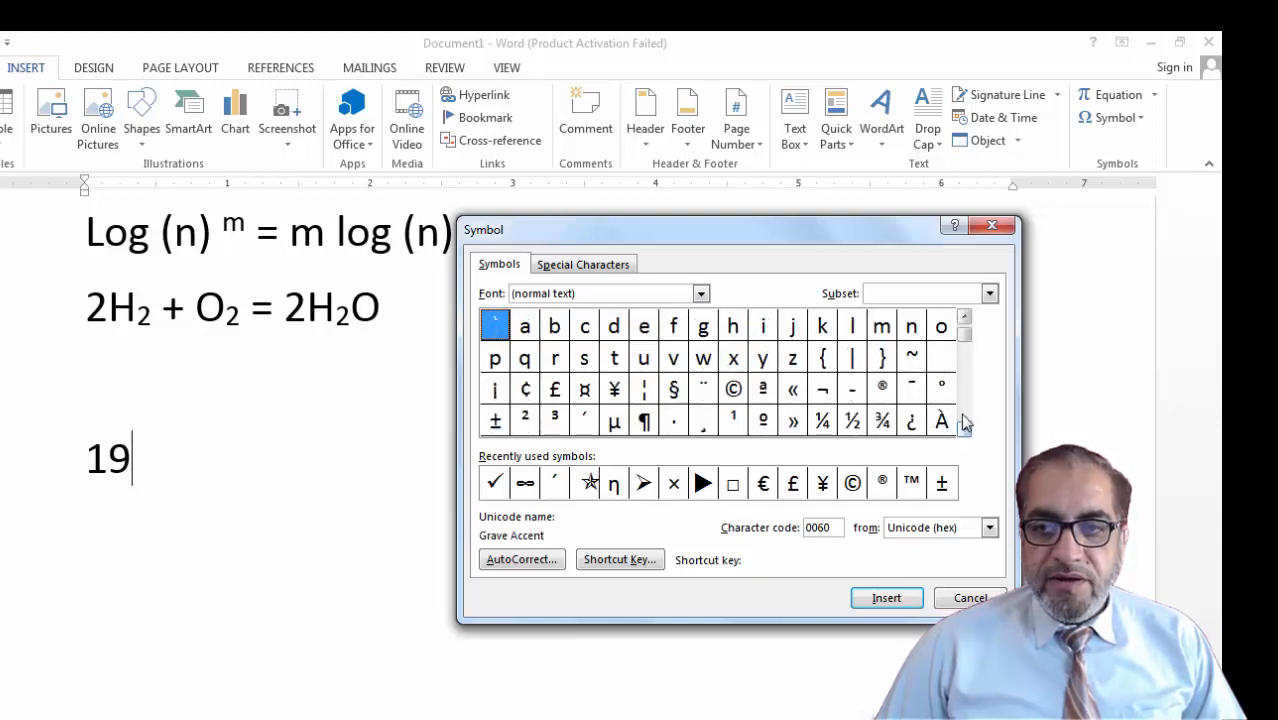
click(941, 389)
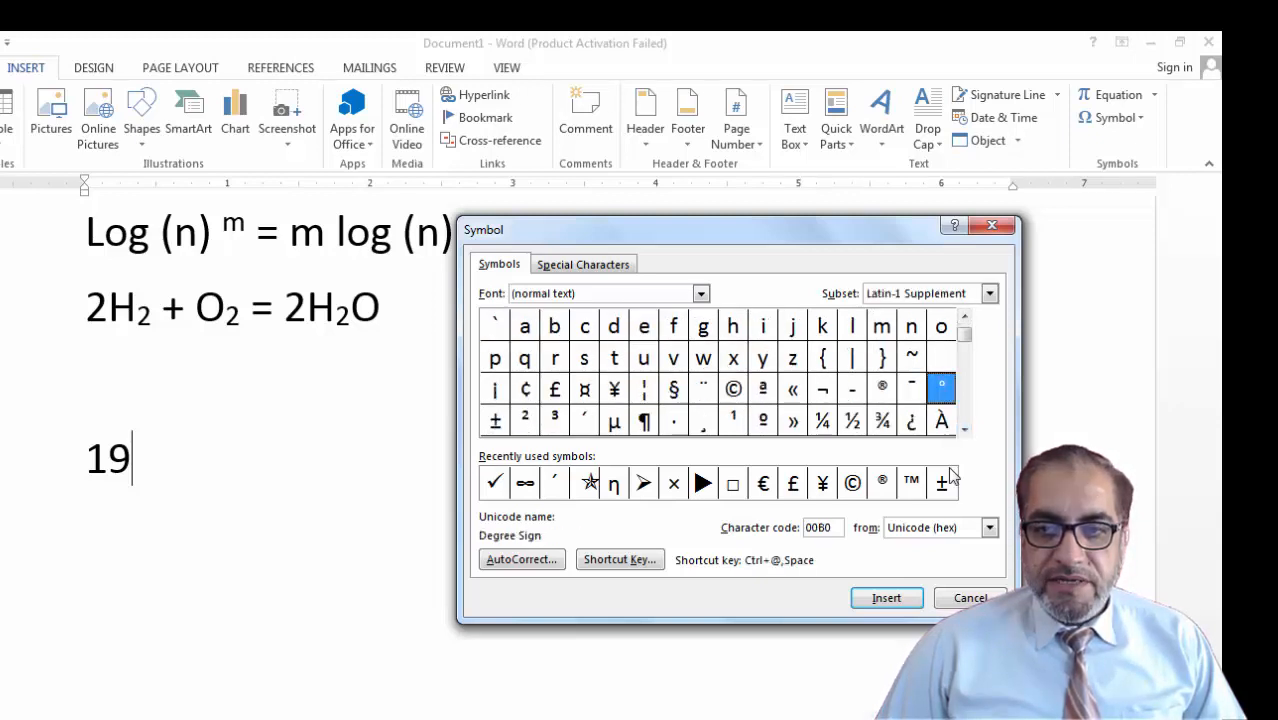
click(886, 598)
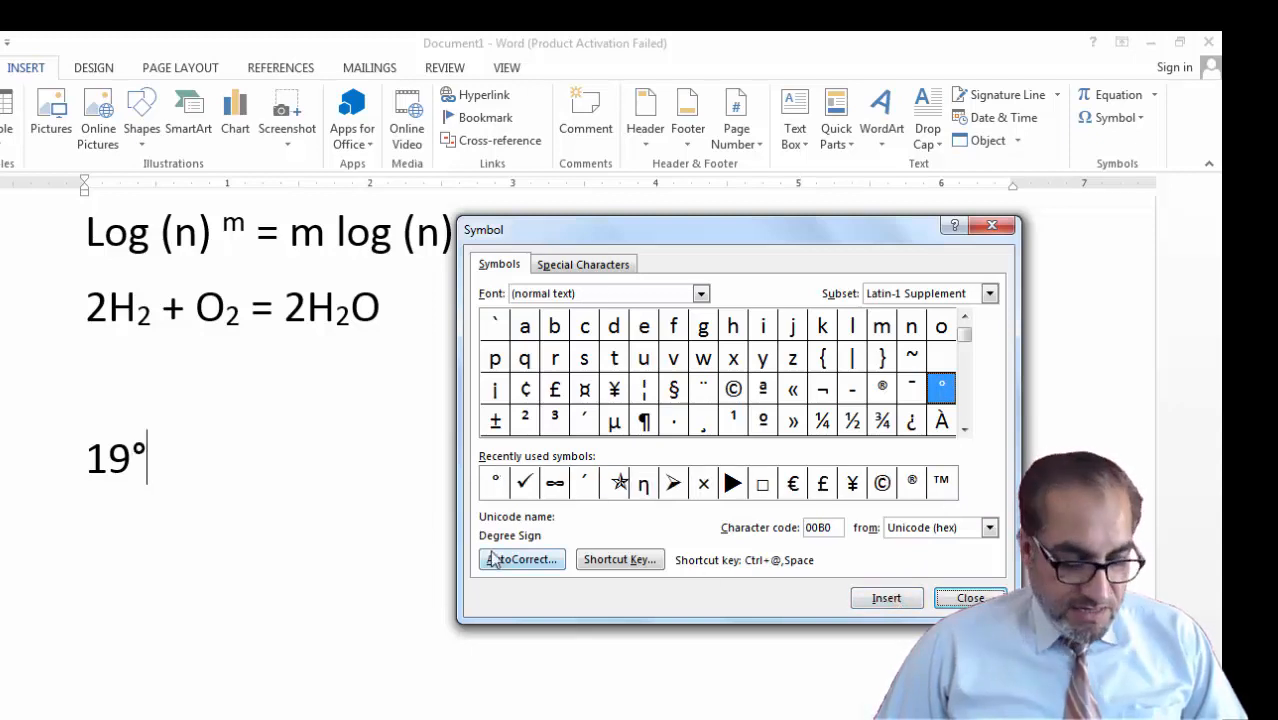
Return to the document text and enter C right after the degree sign.
key(c)
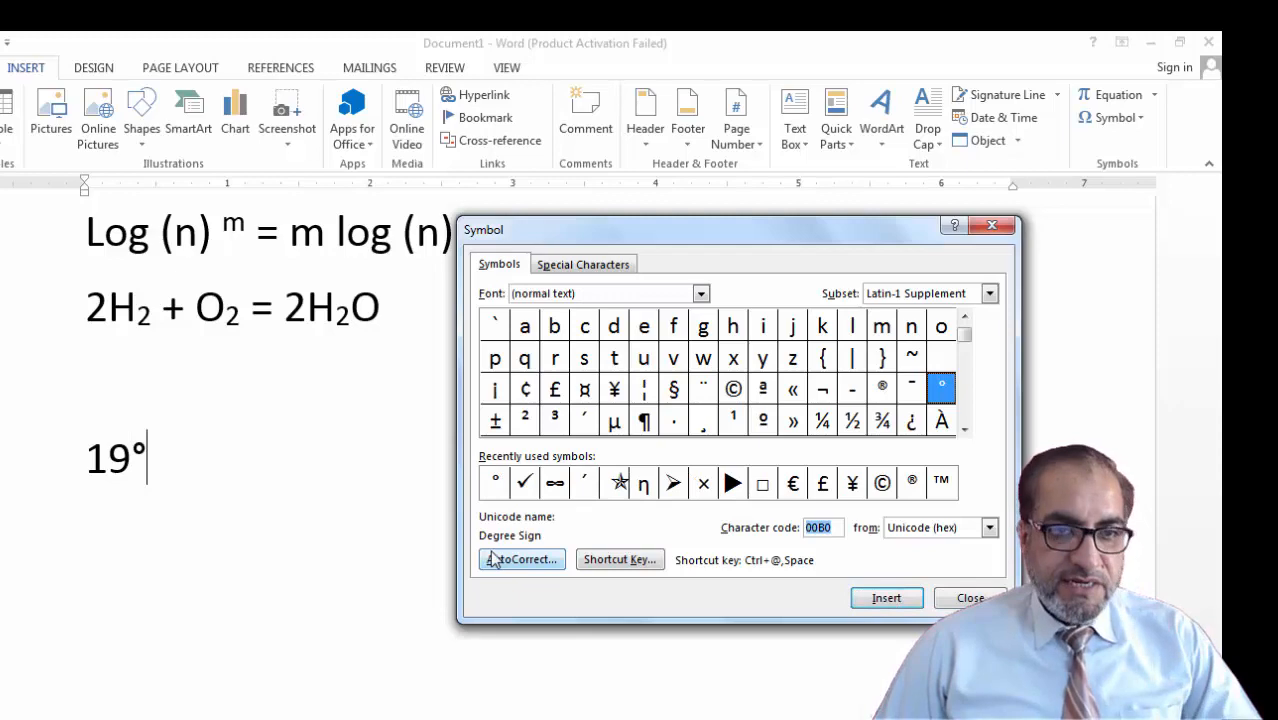
click(361, 527)
text(C)
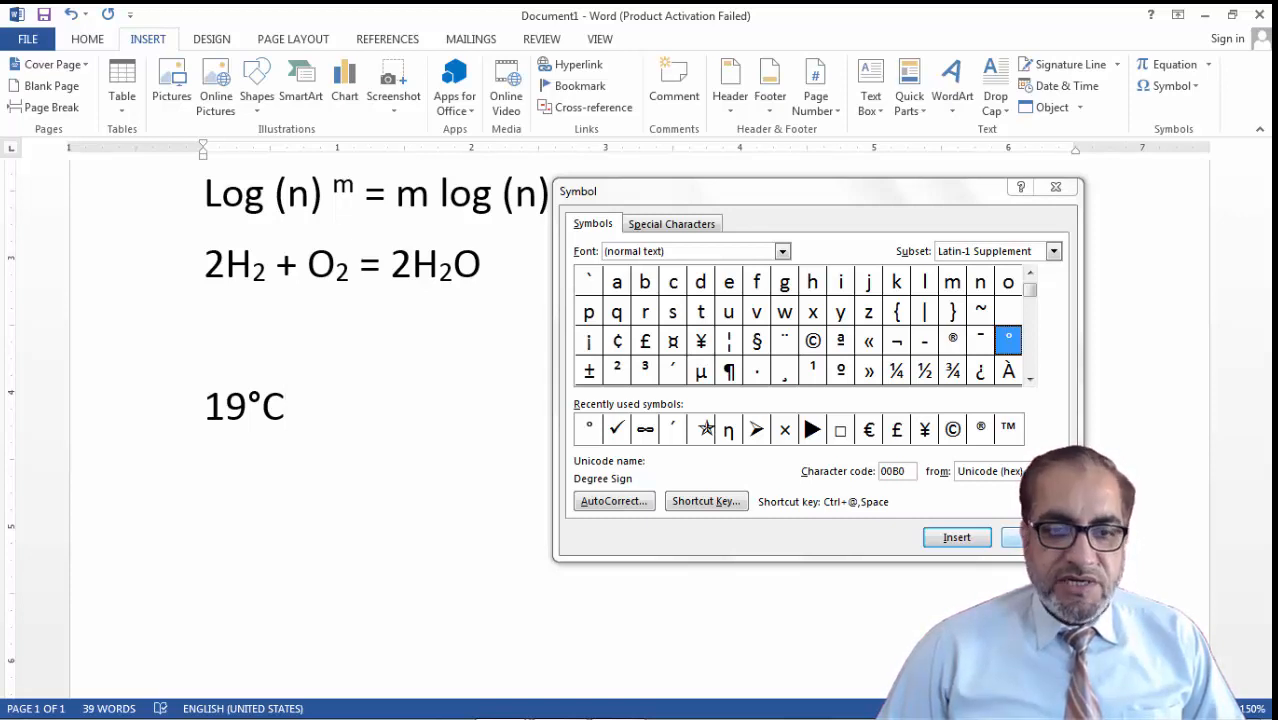
Switch to the Assignment No. 10 PDF to view the temperature sentence and the symbol examples.
key(alt+Tab)
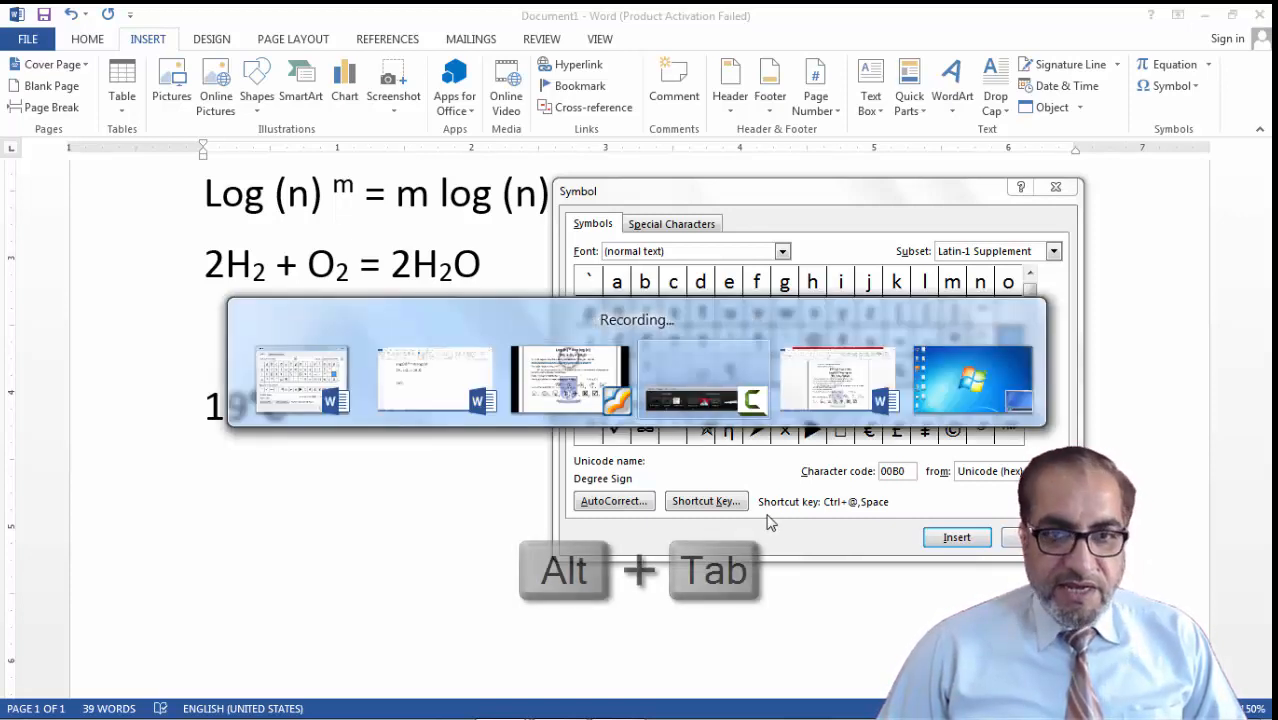
key(Tab)
key(Tab)
key(Tab)
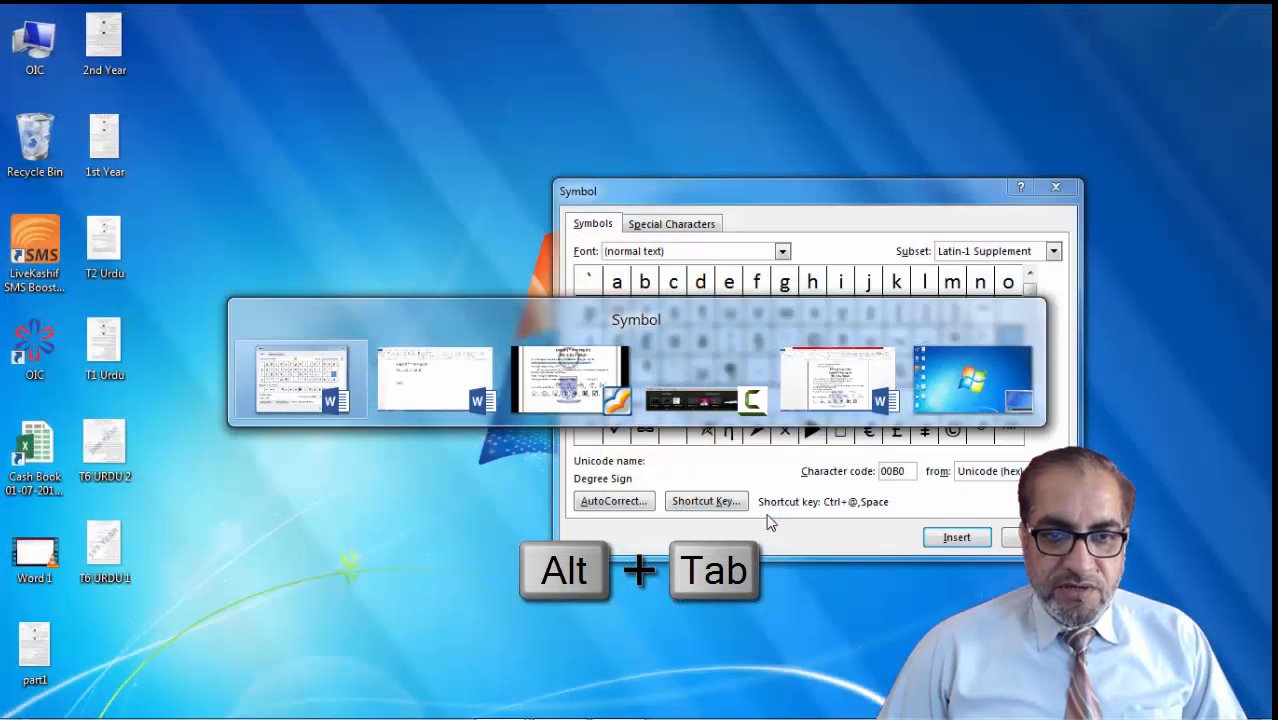
key(Tab)
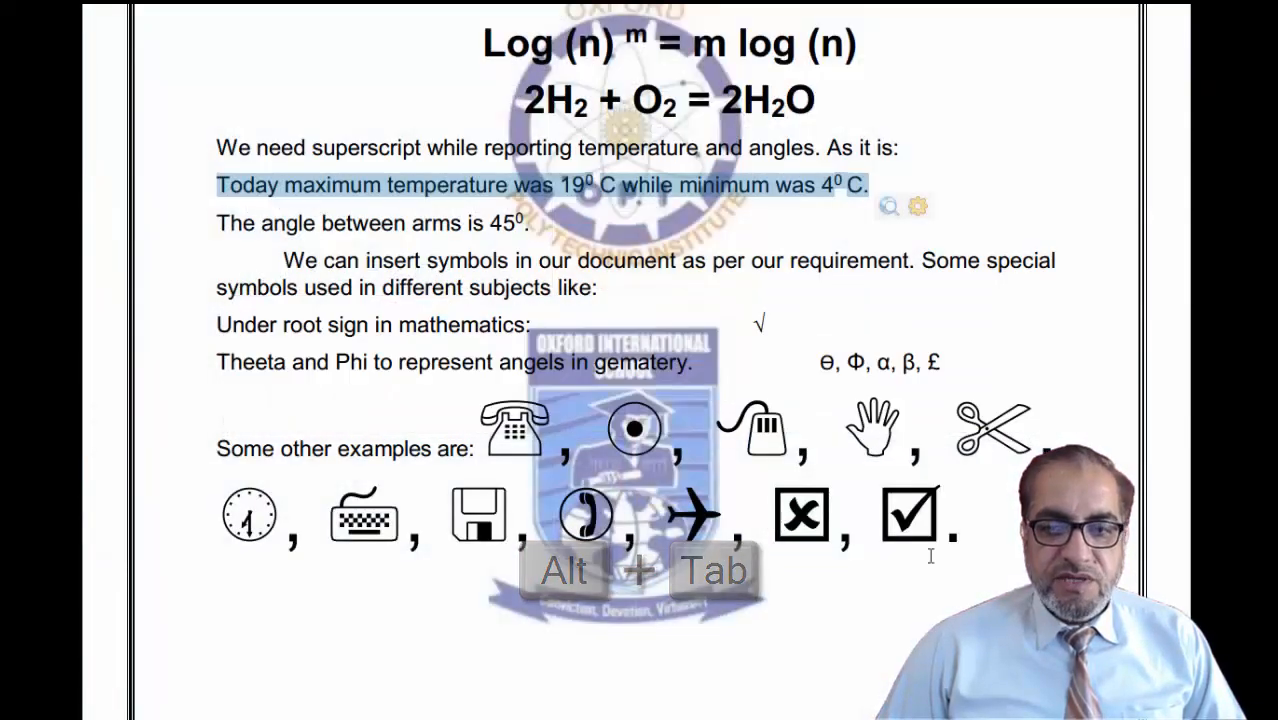
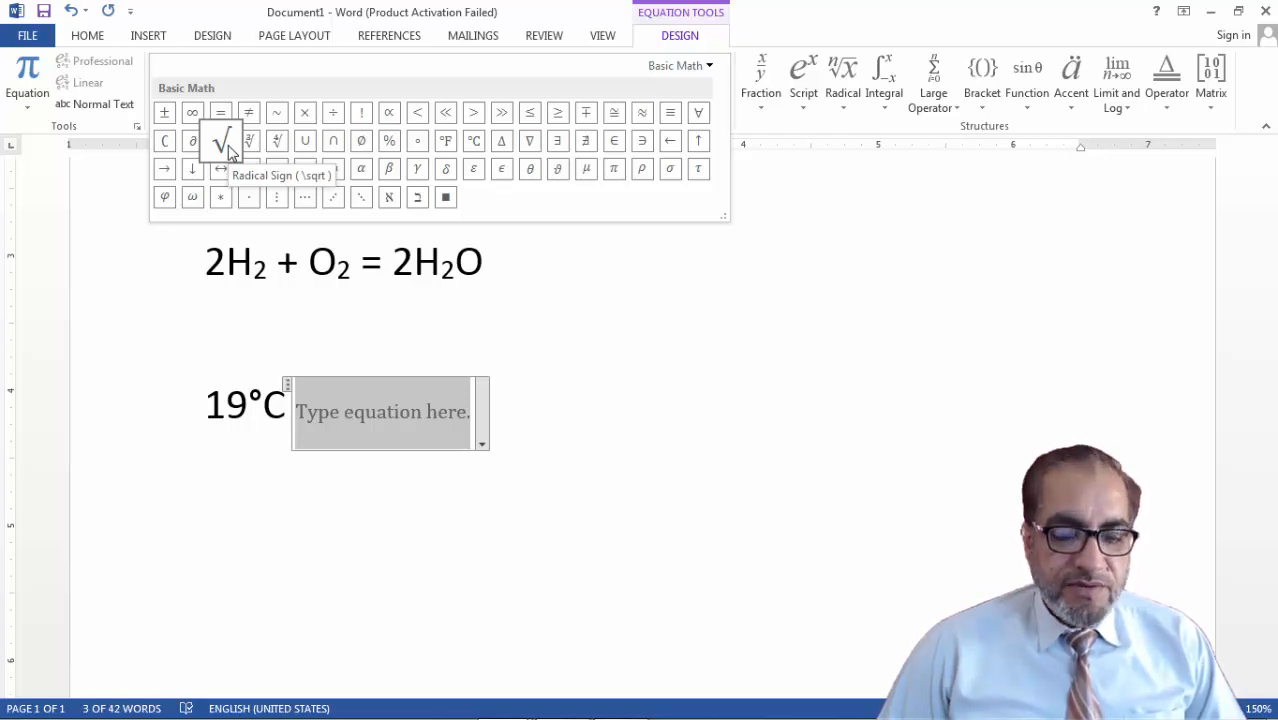
Collapse the expanded Basic Math gallery, open the full Symbol dialog and set its font to Wingdings.
click(563, 369)
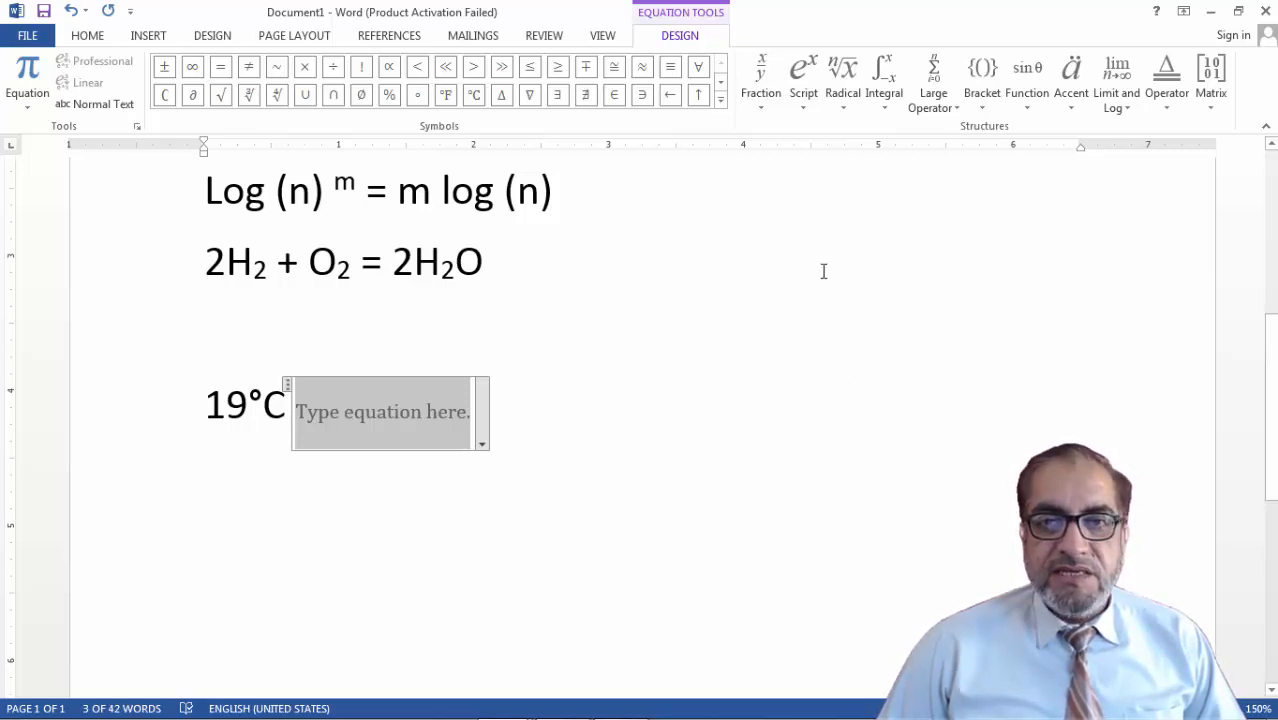
click(150, 37)
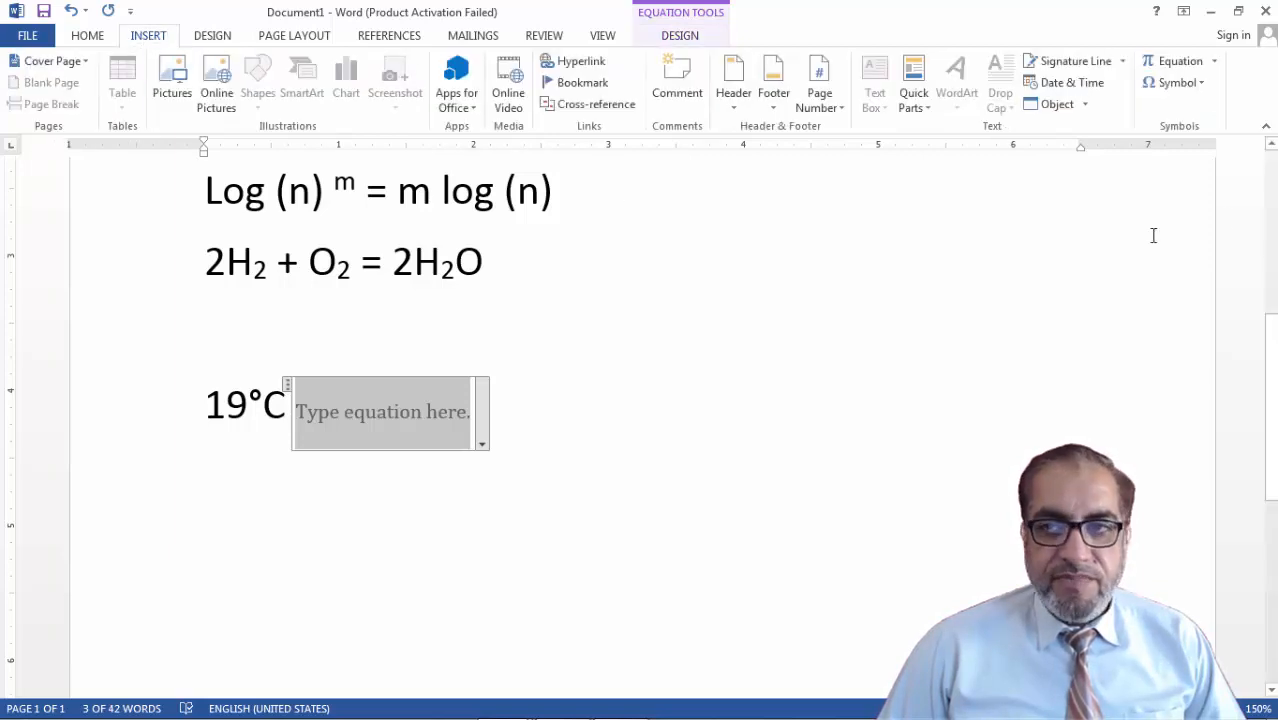
click(1187, 86)
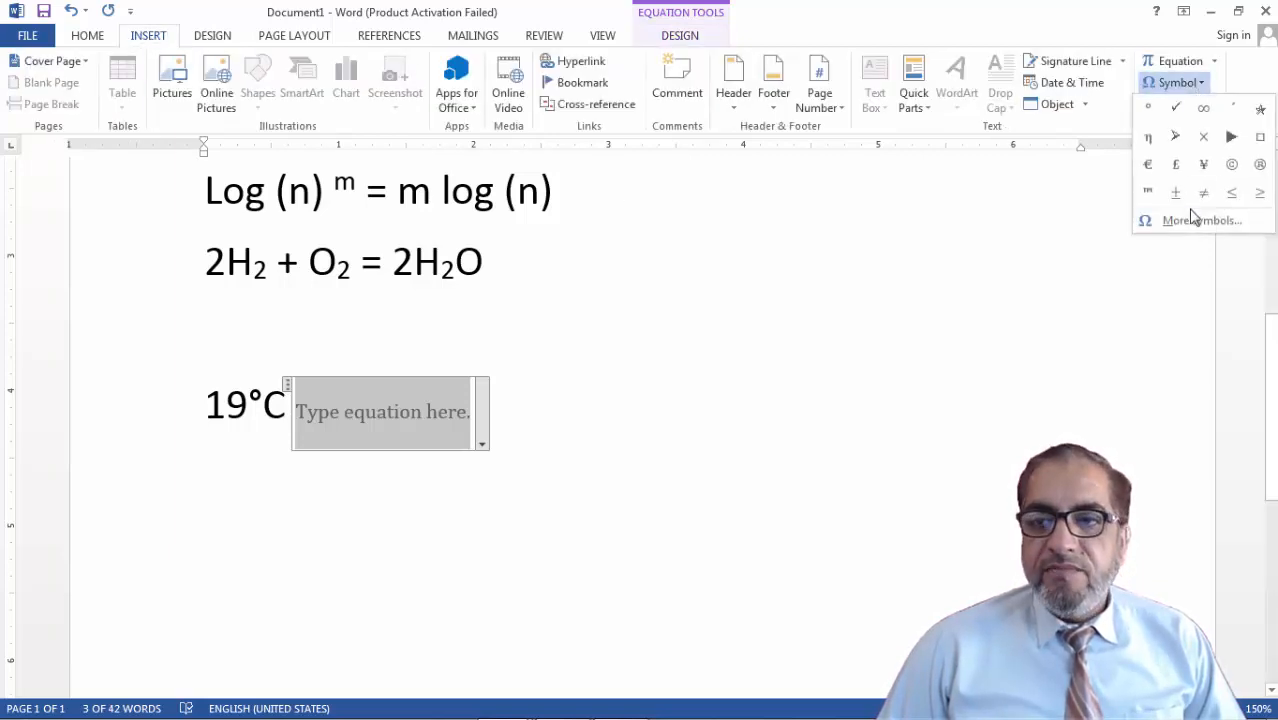
click(1192, 220)
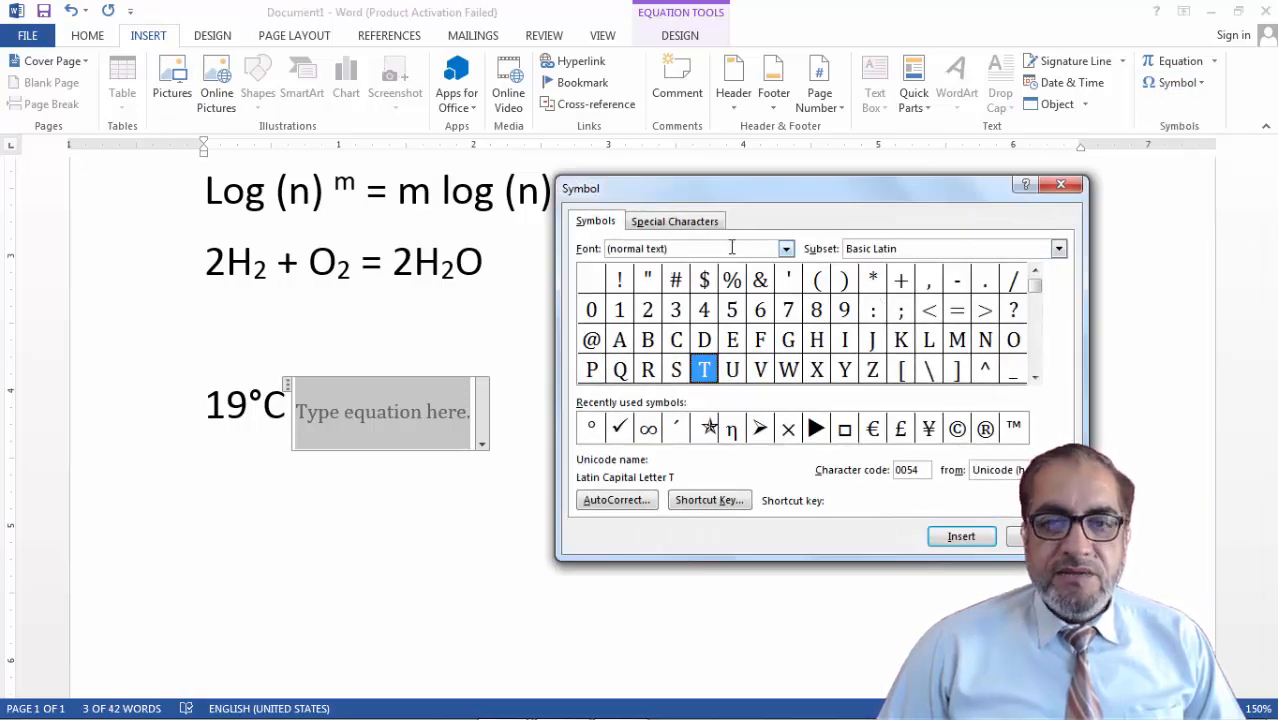
click(786, 249)
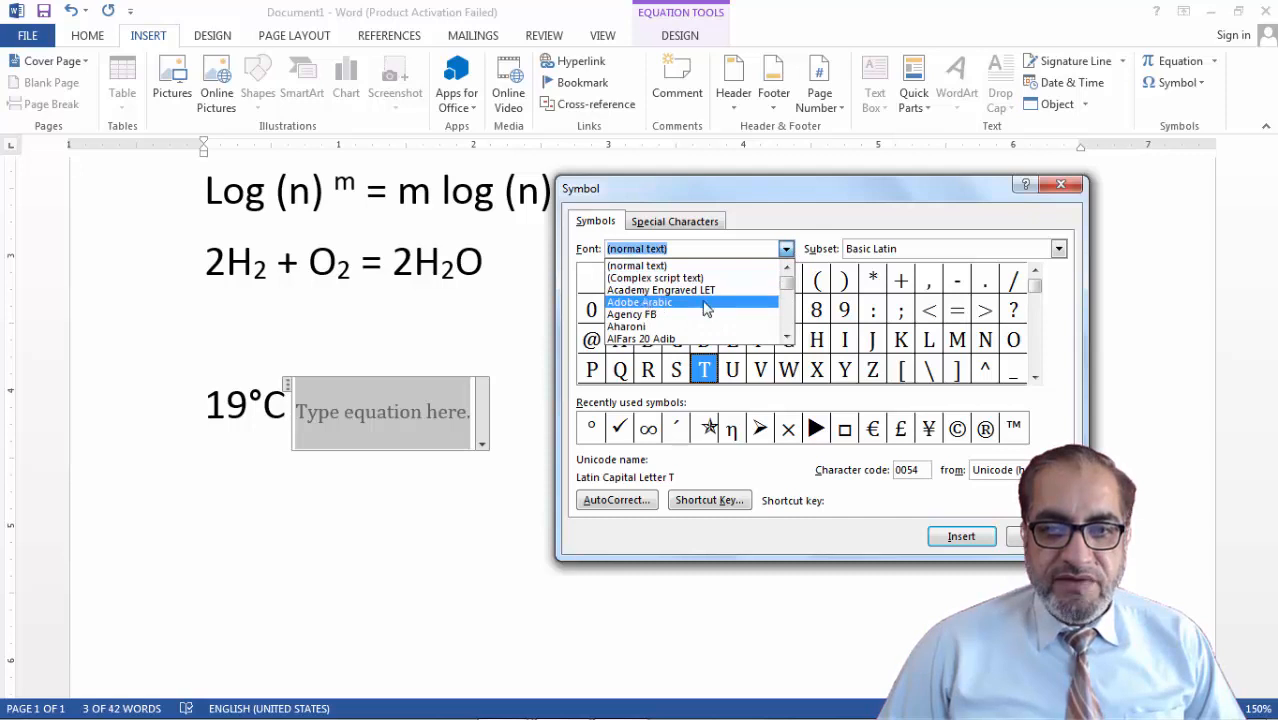
drag(788, 283, 788, 331)
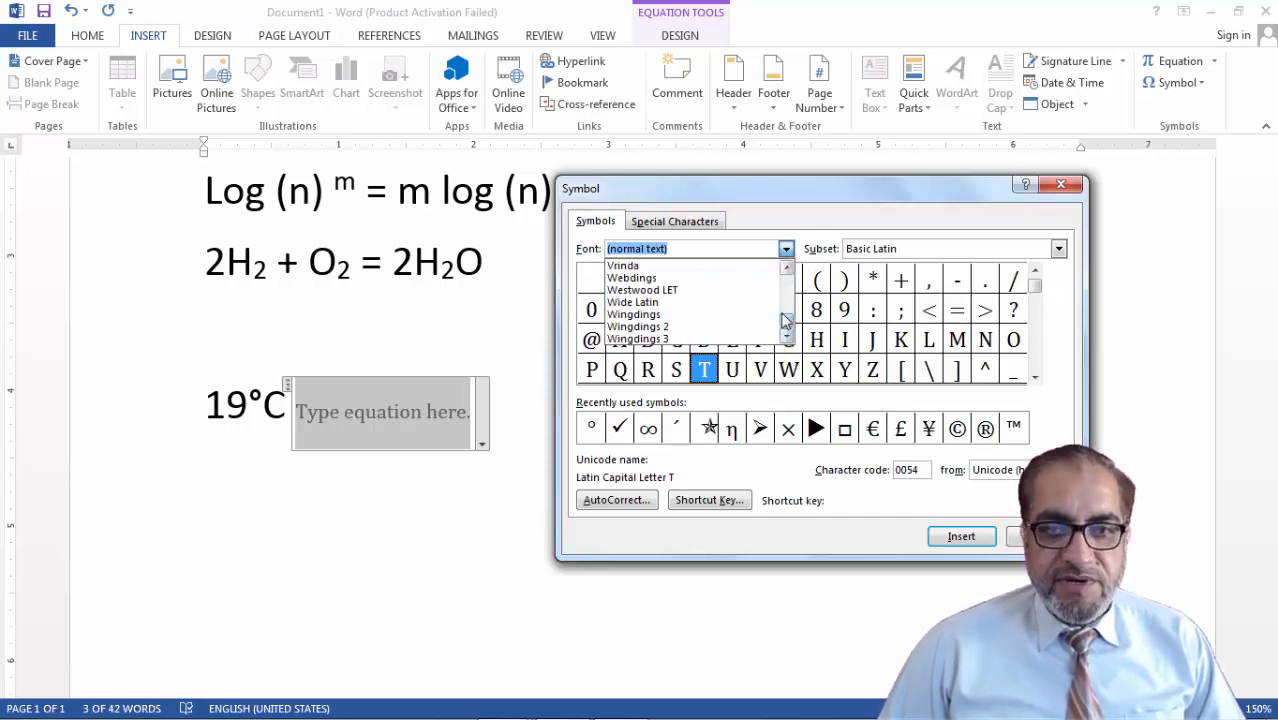
click(661, 316)
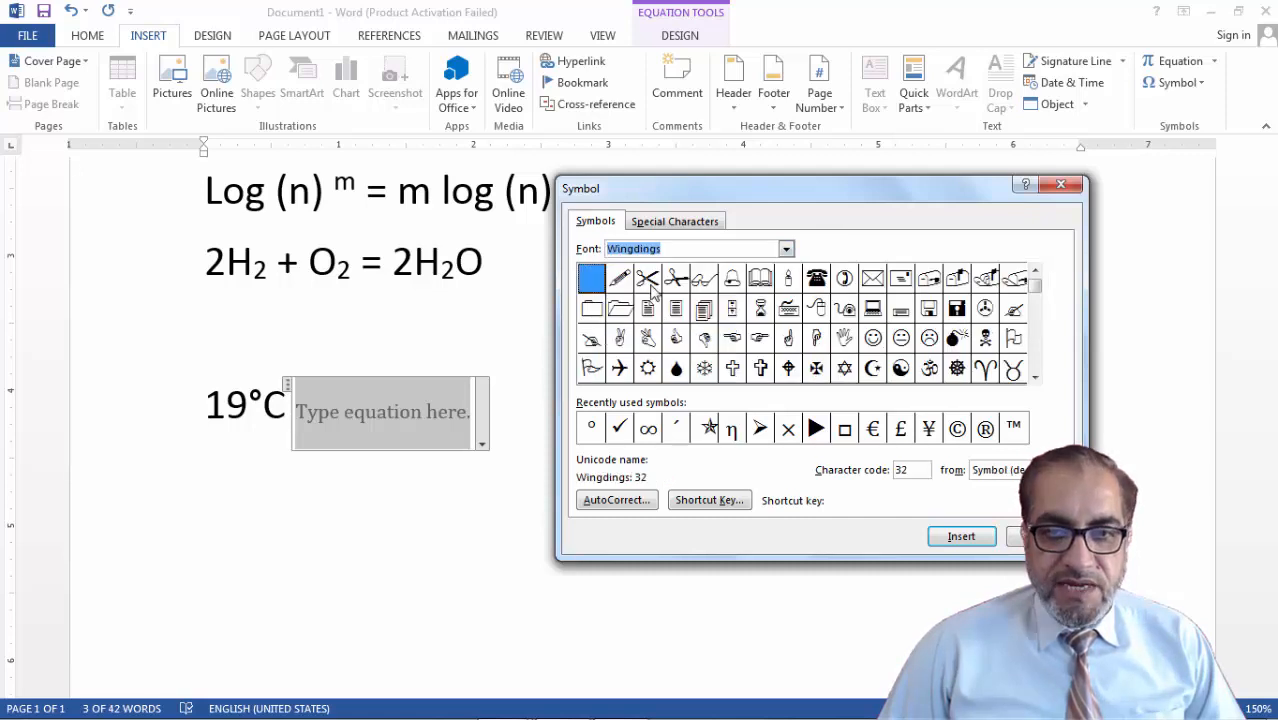
Insert the Wingdings floppy disk symbol (code 60) in the equation placeholder after 19°C.
click(1035, 379)
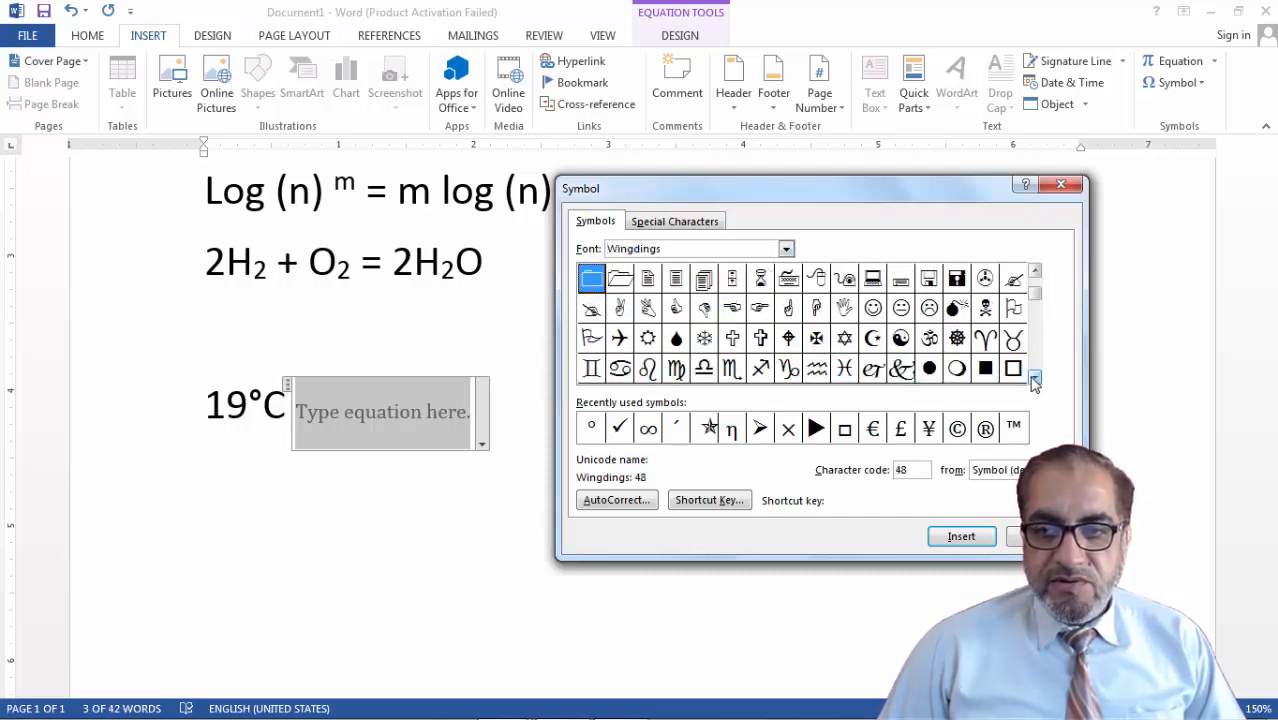
click(1036, 288)
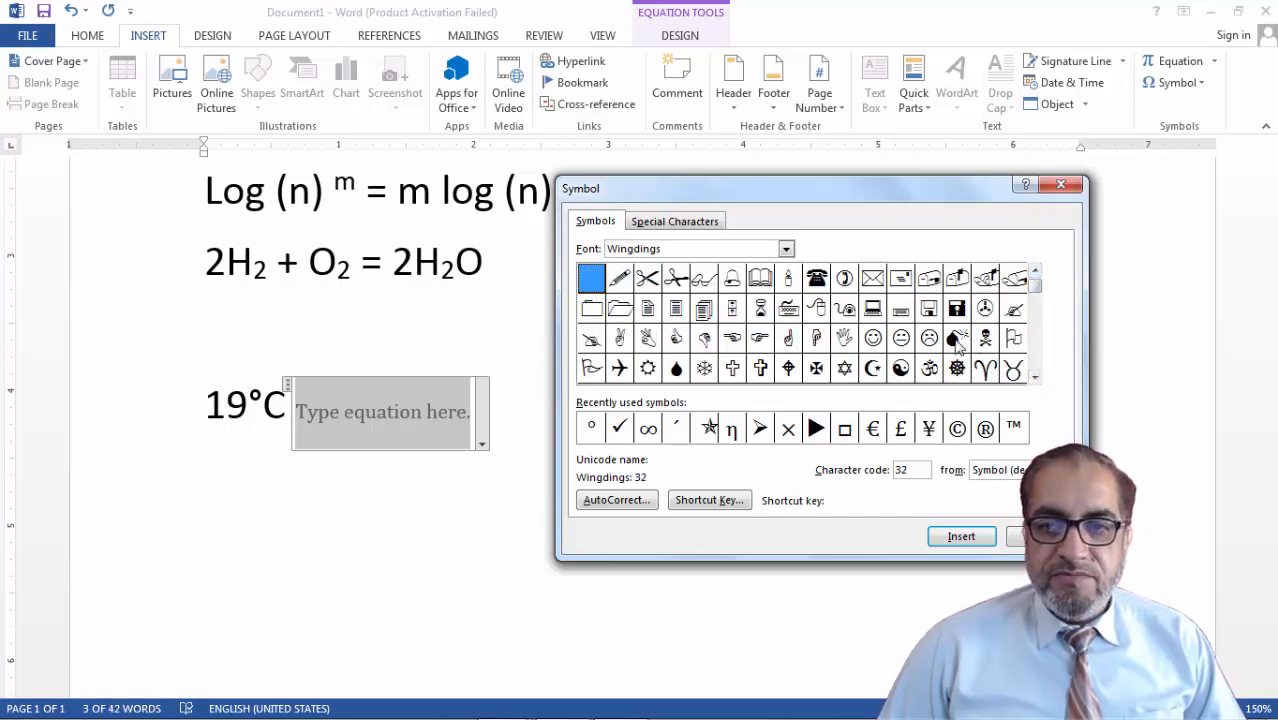
click(928, 311)
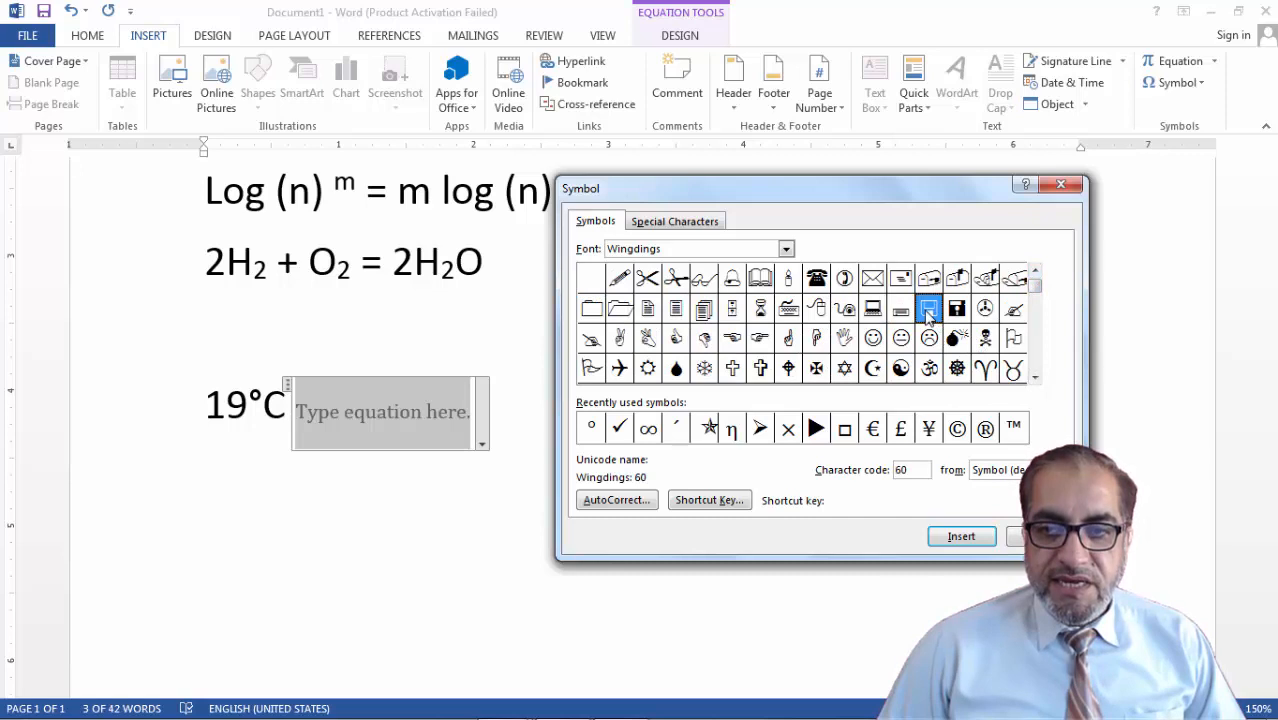
click(961, 537)
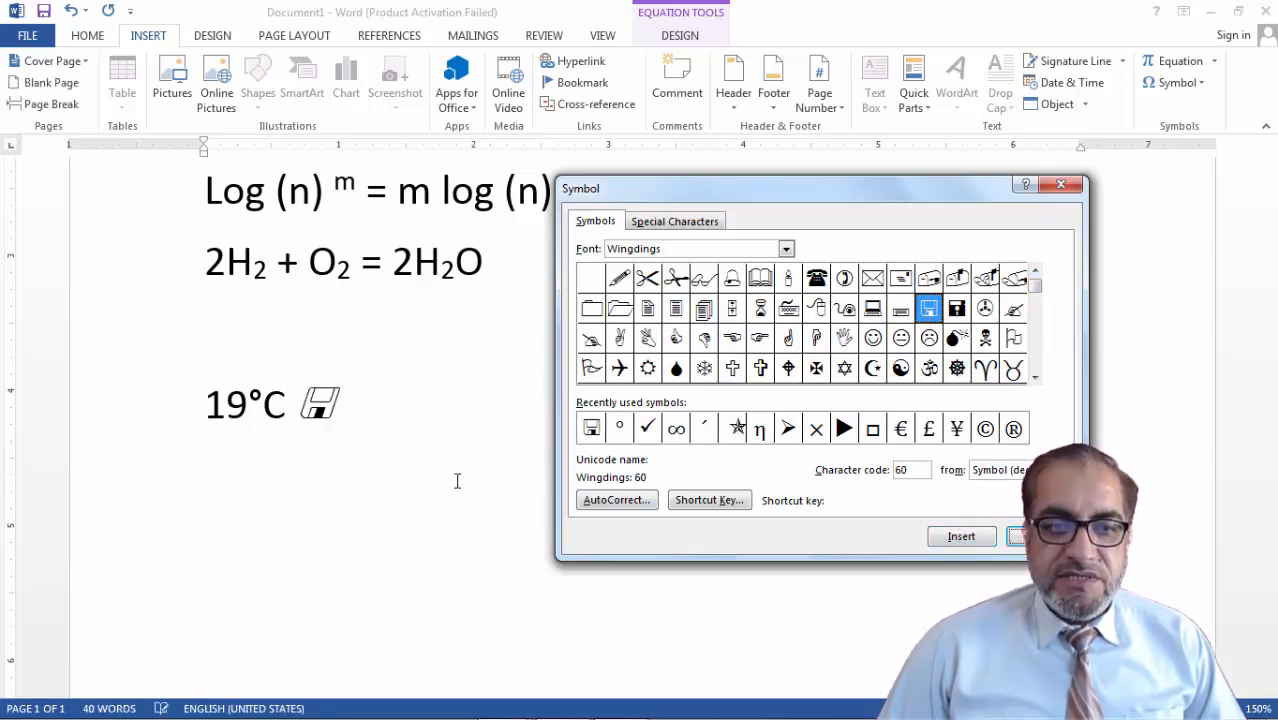
drag(307, 398, 378, 420)
Insert the Wingdings neutral face symbol (code 75) on the line below 19°C and close the Symbol dialog.
click(431, 447)
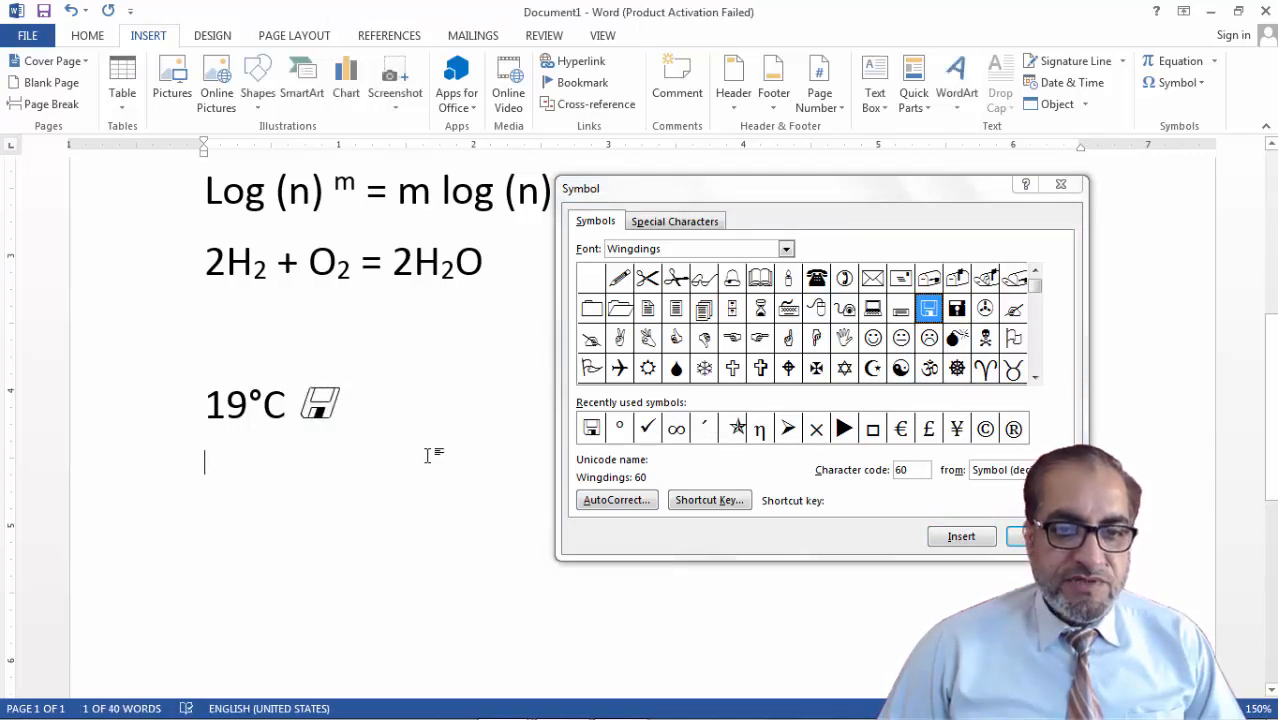
click(929, 356)
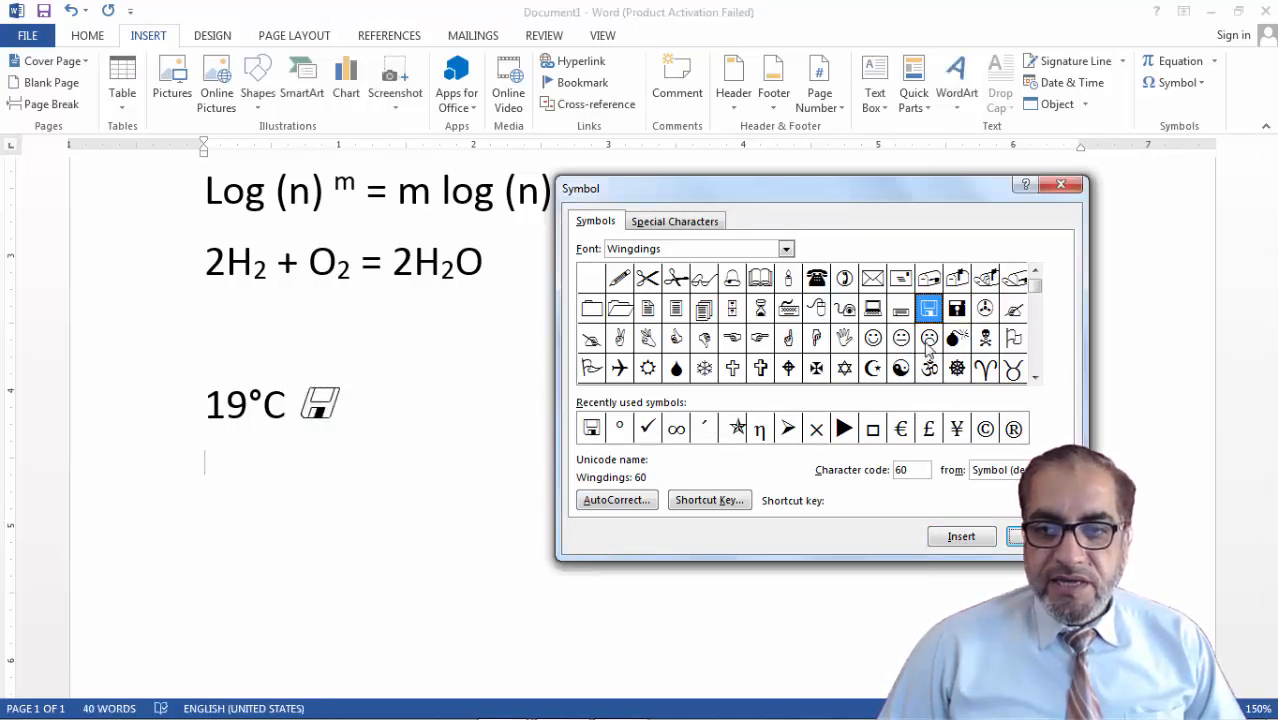
click(903, 342)
click(957, 532)
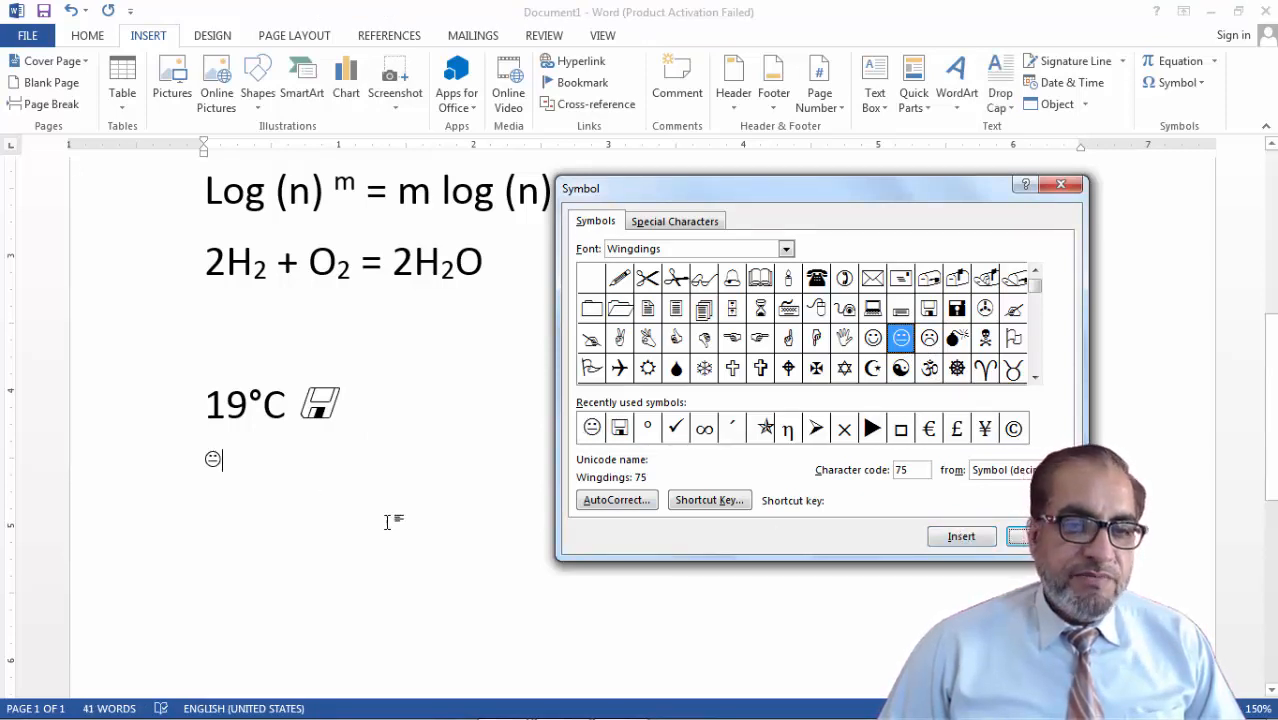
click(1020, 536)
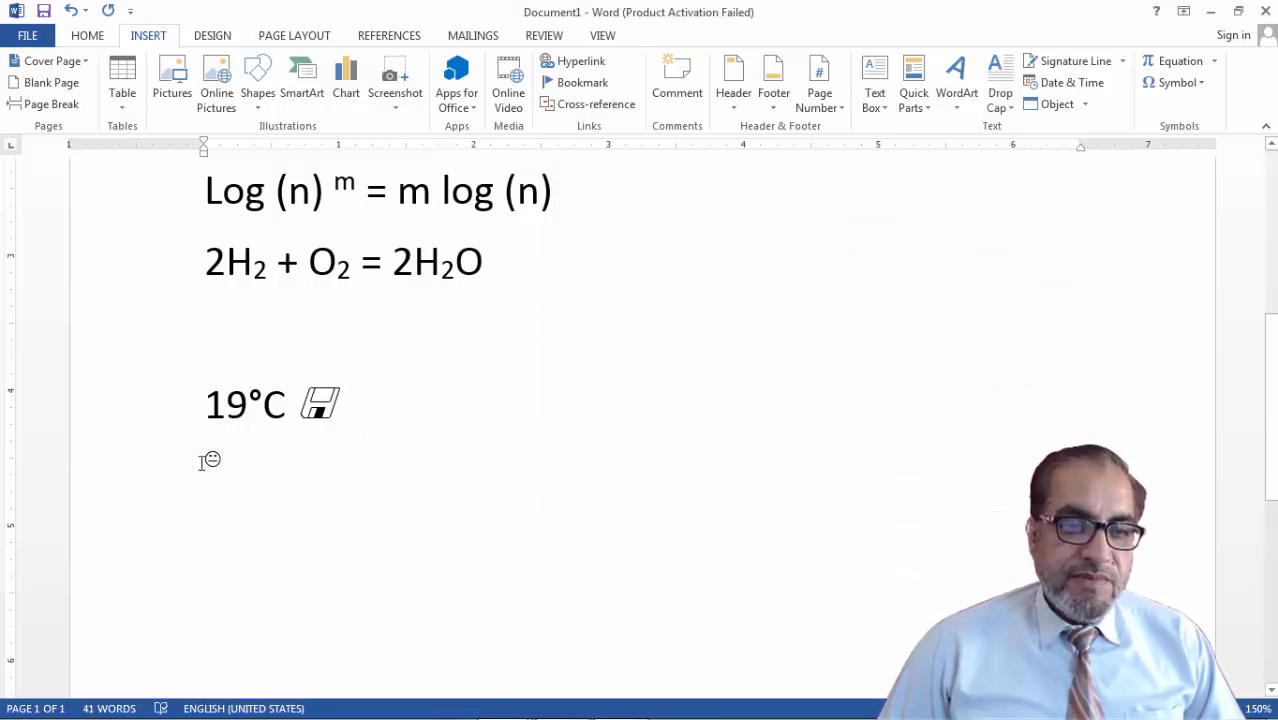
Enlarge the neutral face symbol below 19°C until it is much larger than the text above it.
drag(210, 459, 230, 462)
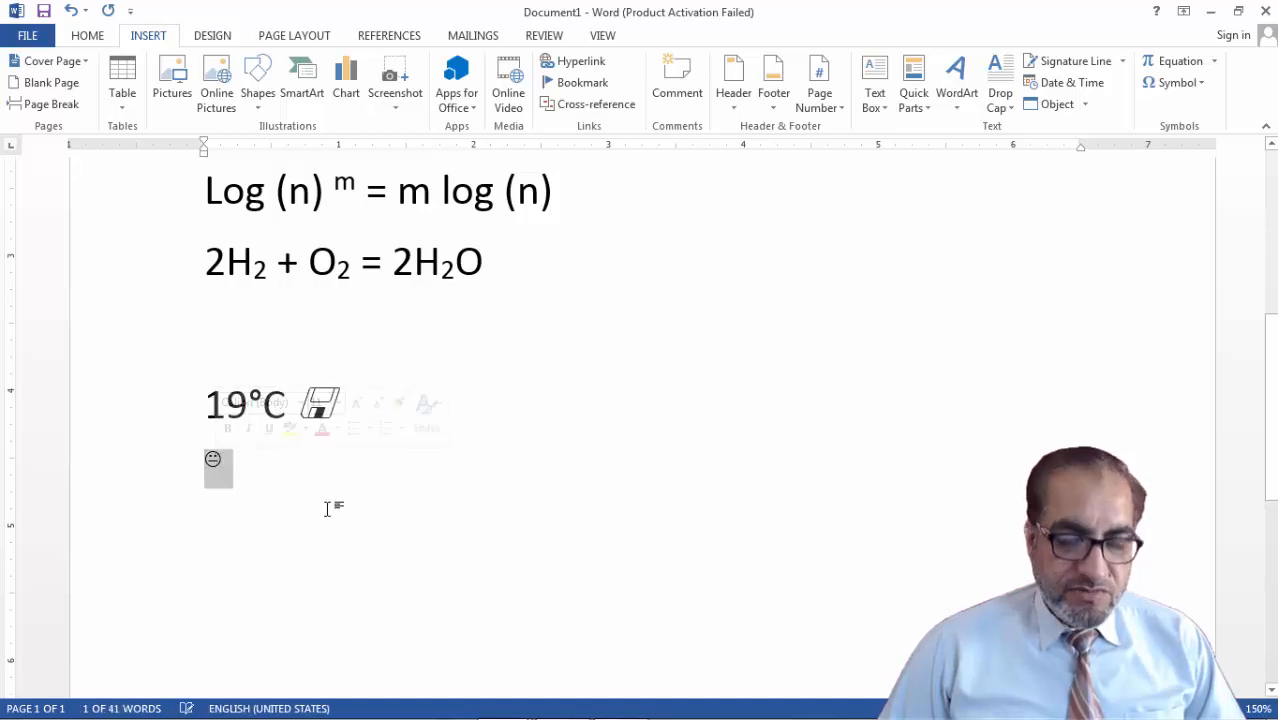
key(ctrl+bracketright)
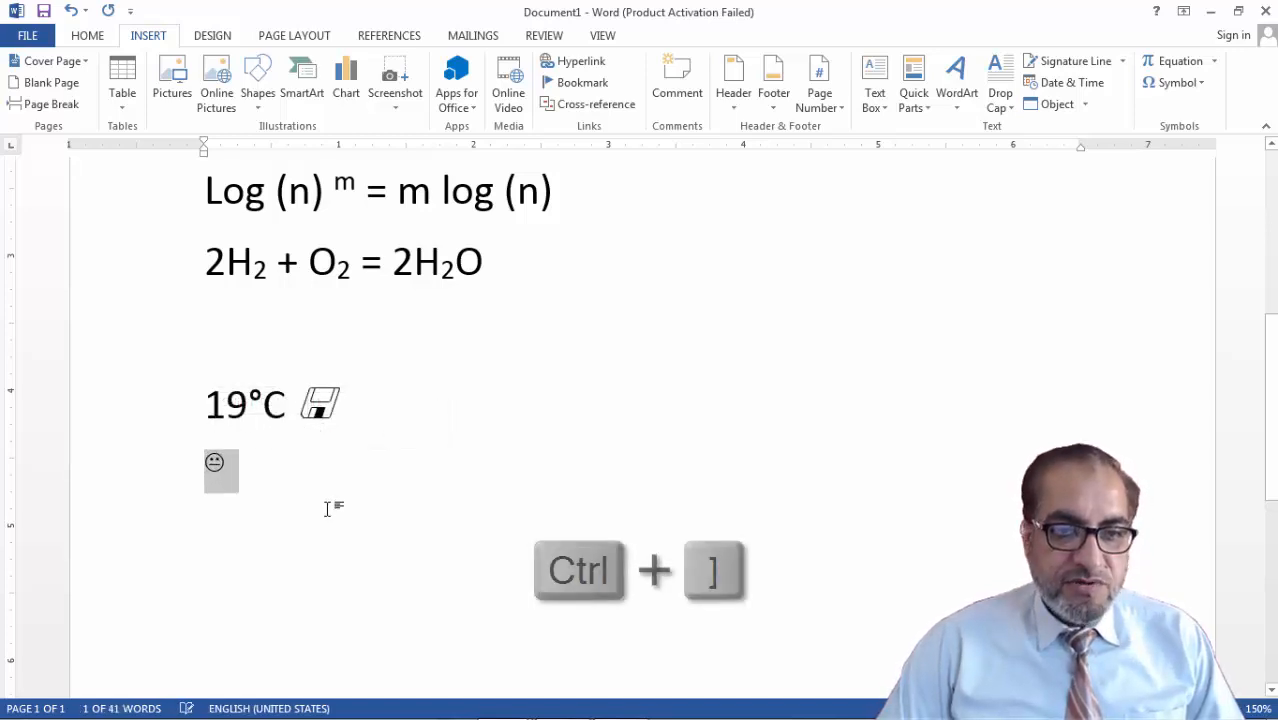
key(ctrl+bracketright)
key(ctrl+bracketright)
key(ctrl+bracketright)
key(ctrl+bracketright)
key(ctrl+bracketright)
key(ctrl+bracketright)
key(ctrl+bracketright)
key(ctrl+bracketright)
key(ctrl+bracketright)
key(ctrl+bracketright)
key(ctrl+bracketright)
key(ctrl+bracketright)
key(ctrl+bracketright)
key(ctrl+bracketright)
key(ctrl+bracketright)
key(ctrl+bracketright)
key(ctrl+bracketright)
key(ctrl+bracketright)
key(ctrl+bracketright)
key(ctrl+bracketright)
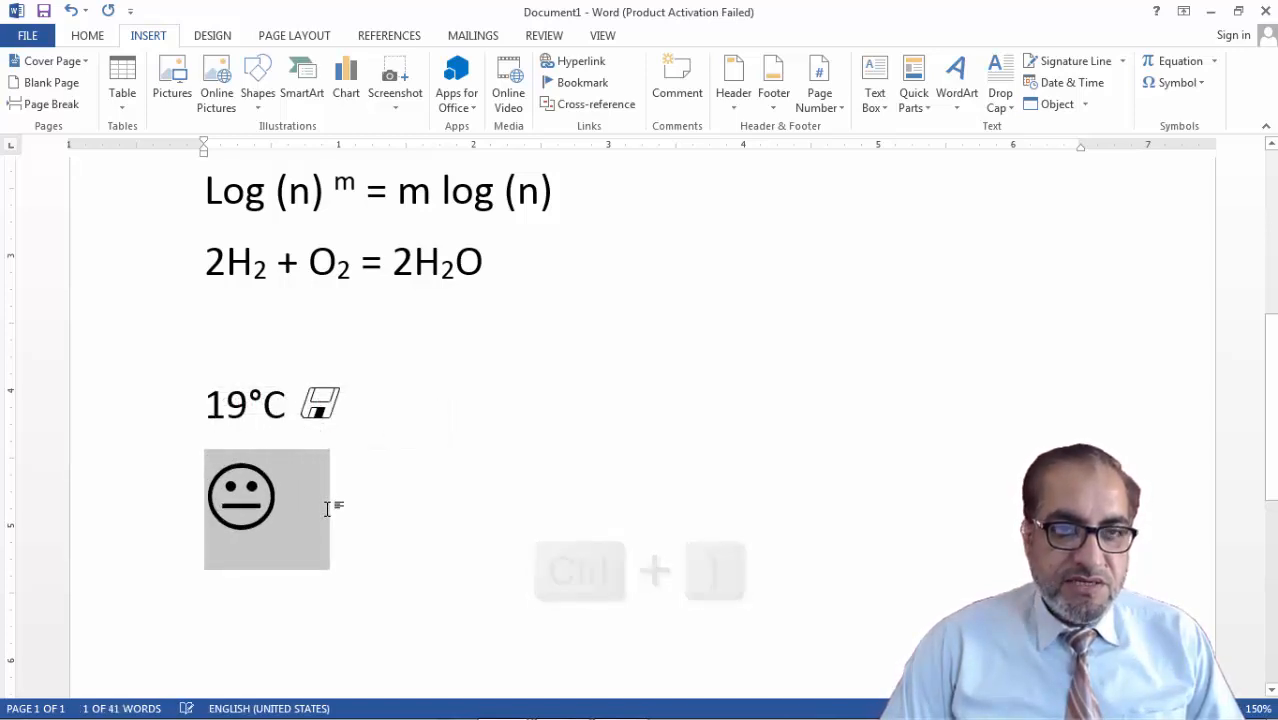
Shrink the neutral face symbol to about the height of the 19°C text and deselect it.
key(ctrl+bracketleft)
key(ctrl+bracketleft)
key(ctrl+bracketleft)
key(ctrl+bracketleft)
key(ctrl+bracketleft)
key(ctrl+bracketleft)
key(ctrl+bracketleft)
key(ctrl+bracketleft)
key(ctrl+bracketleft)
key(ctrl+bracketleft)
key(ctrl+bracketleft)
key(ctrl+bracketleft)
key(ctrl+bracketleft)
key(ctrl+bracketleft)
key(ctrl+bracketleft)
key(ctrl+bracketleft)
key(ctrl+bracketleft)
key(ctrl+bracketleft)
key(ctrl+bracketleft)
key(ctrl+bracketleft)
key(ctrl+bracketleft)
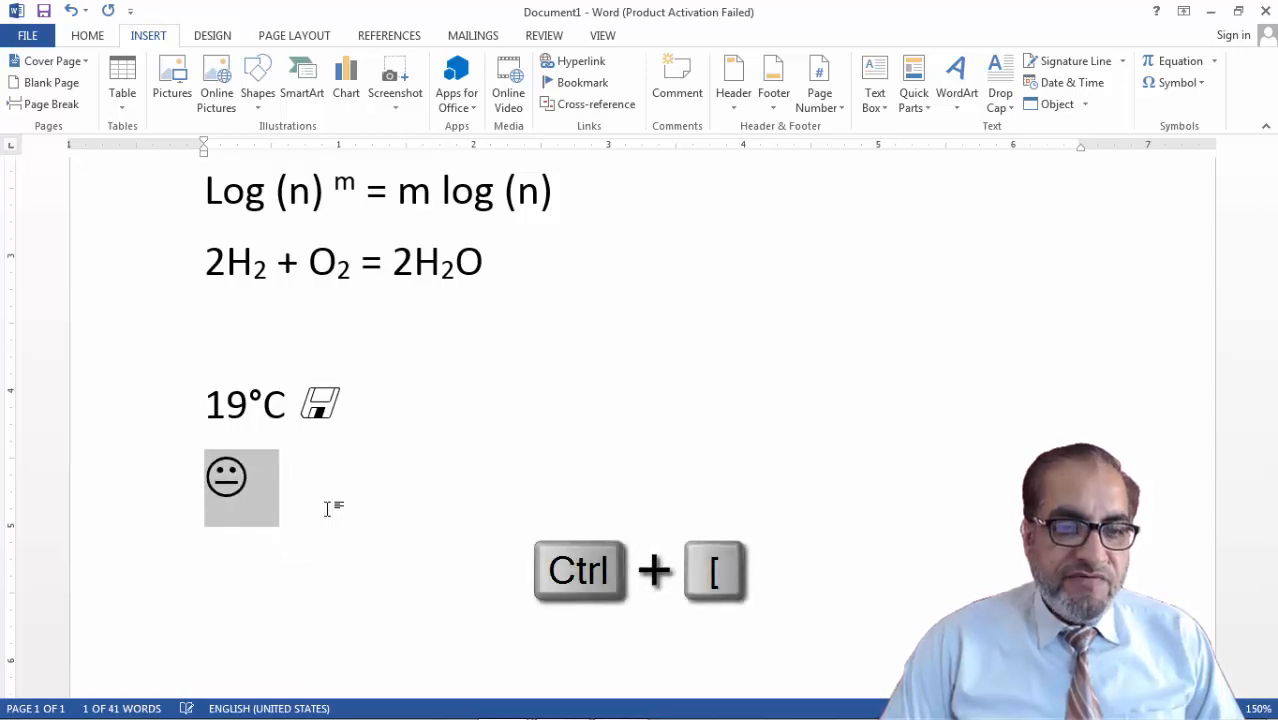
key(ctrl+bracketleft)
key(ctrl+bracketleft)
key(ctrl+bracketleft)
key(ctrl+bracketleft)
key(ctrl+bracketleft)
key(ctrl+bracketleft)
key(ctrl+bracketleft)
key(ctrl+bracketleft)
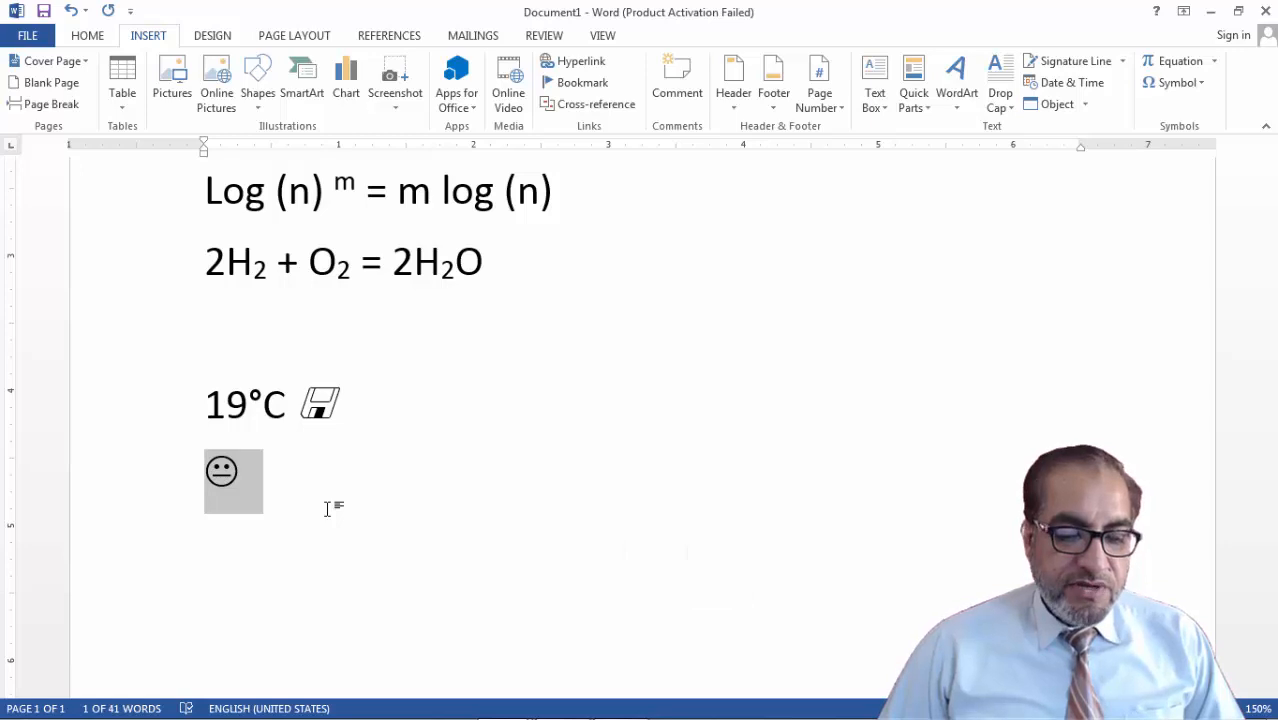
click(394, 531)
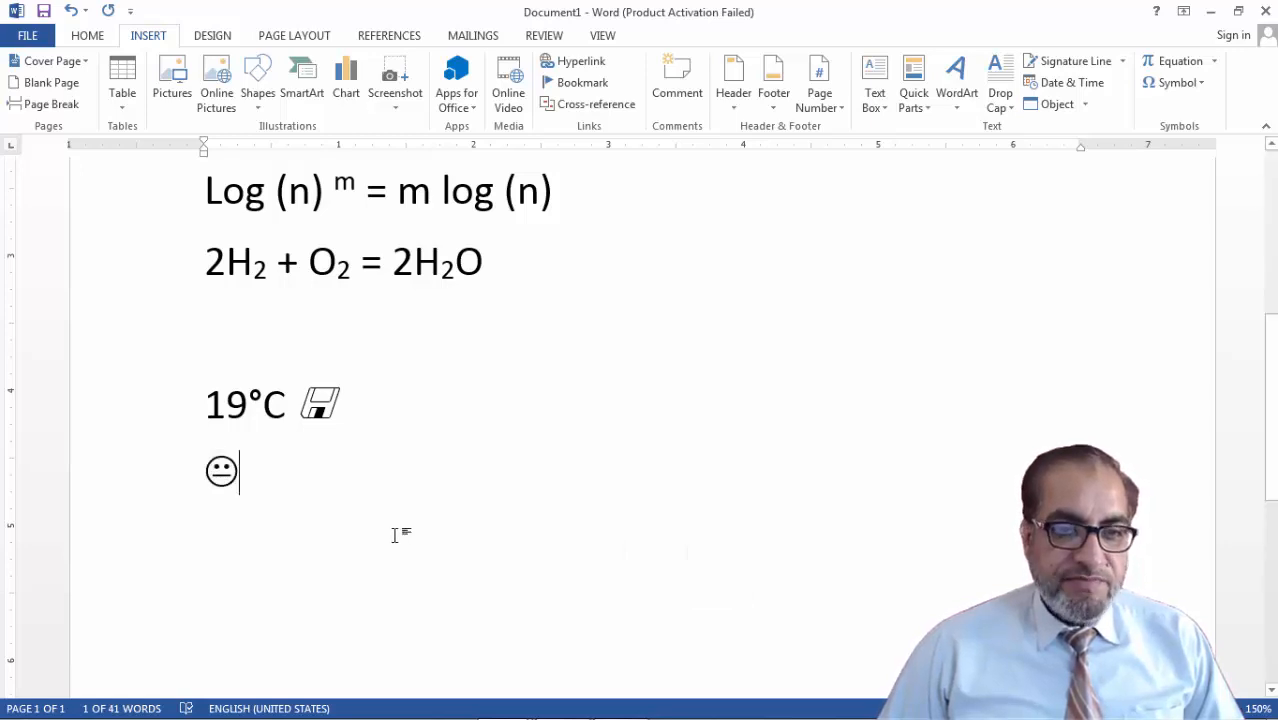
Open the Page Border settings of Borders and Shading, briefly viewing the paragraph Borders settings.
scroll(396, 535, up, 3)
scroll(396, 535, up, 3)
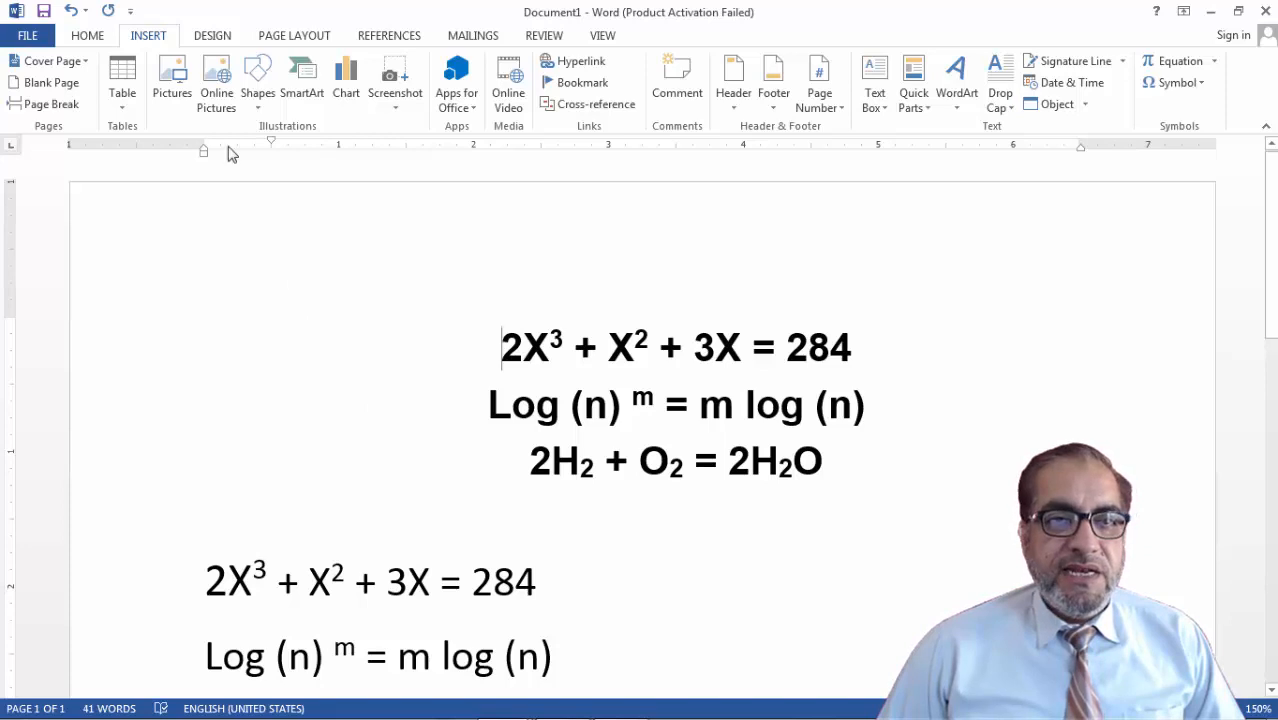
click(222, 38)
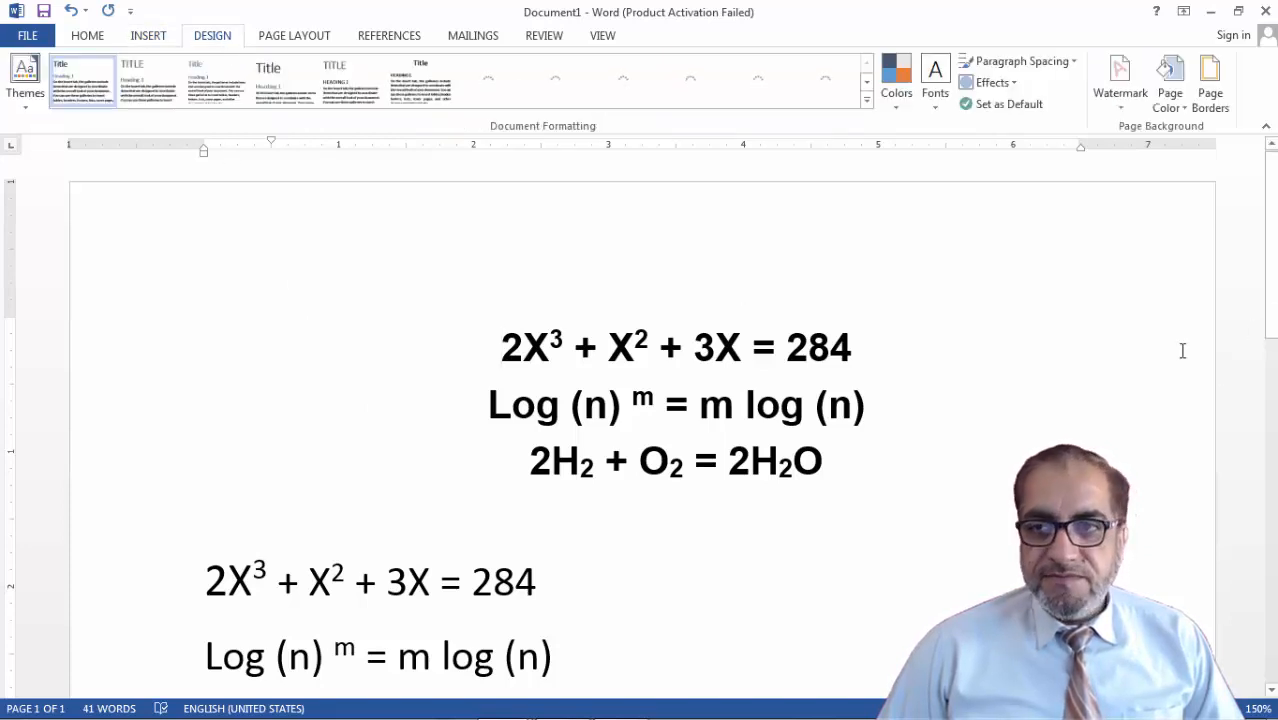
click(1210, 90)
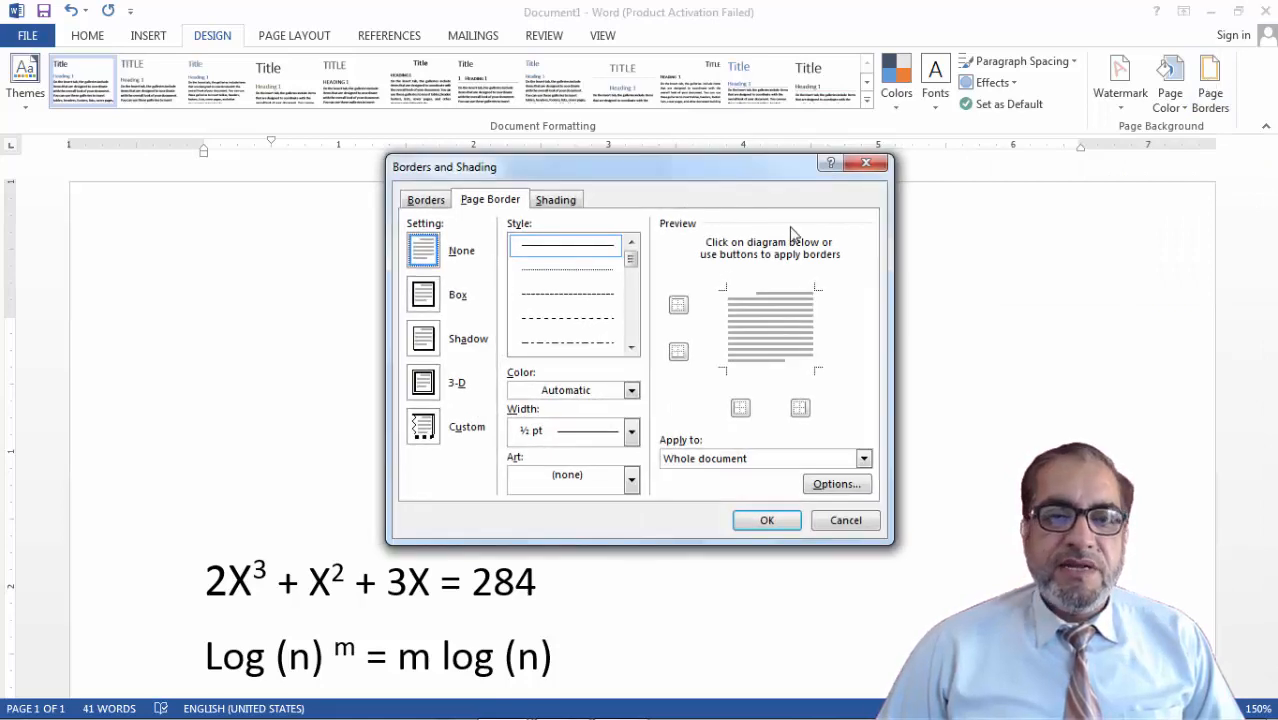
click(419, 201)
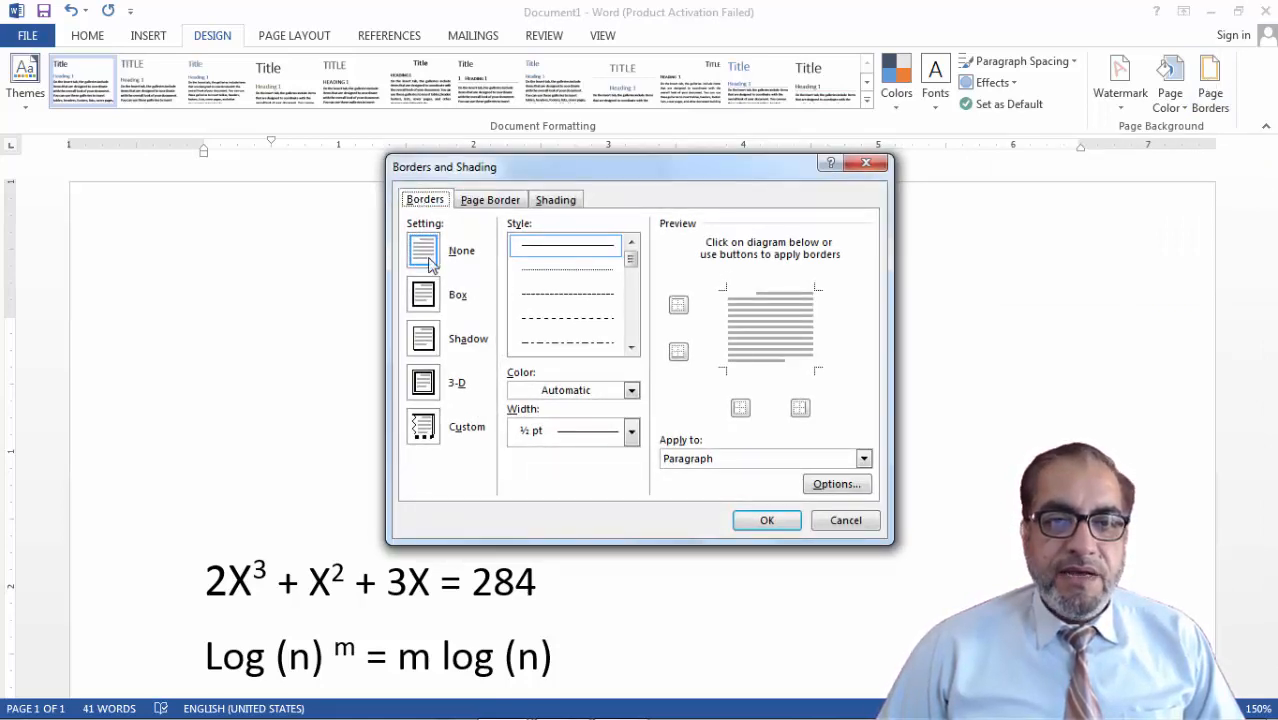
click(488, 200)
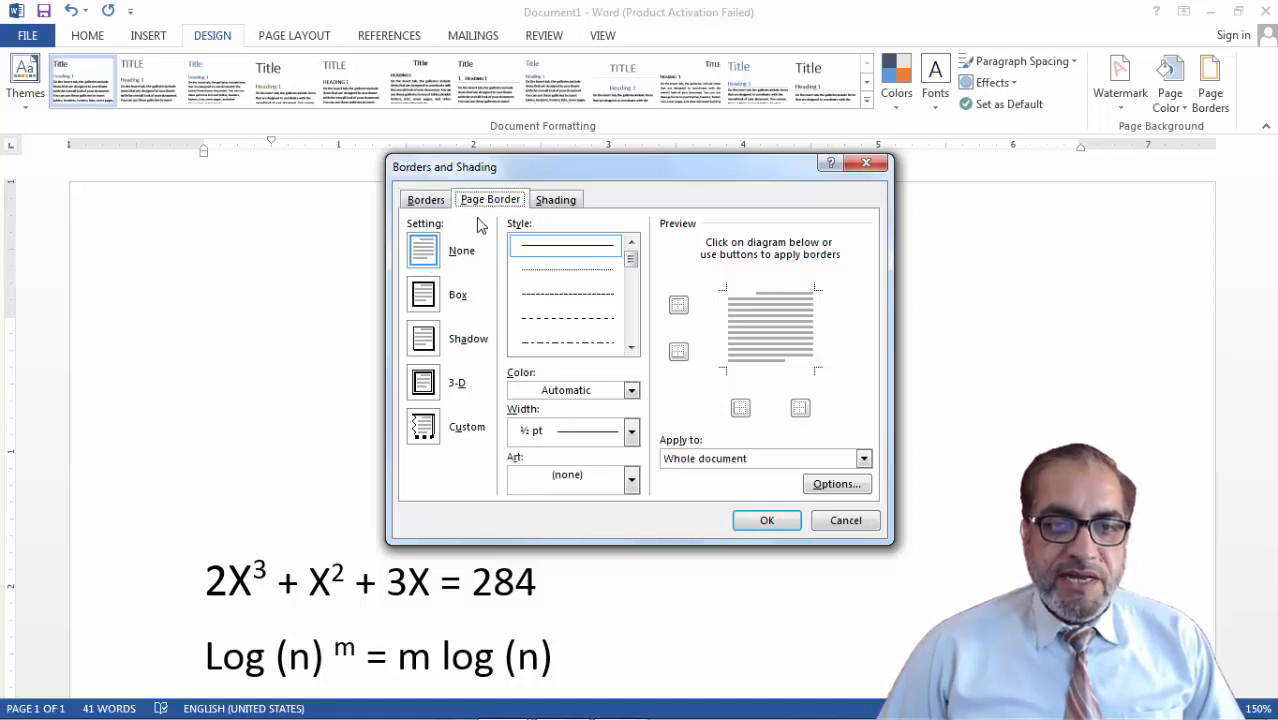
Preview the Box, Shadow, 3-D and Custom page border settings and choose Box.
click(424, 297)
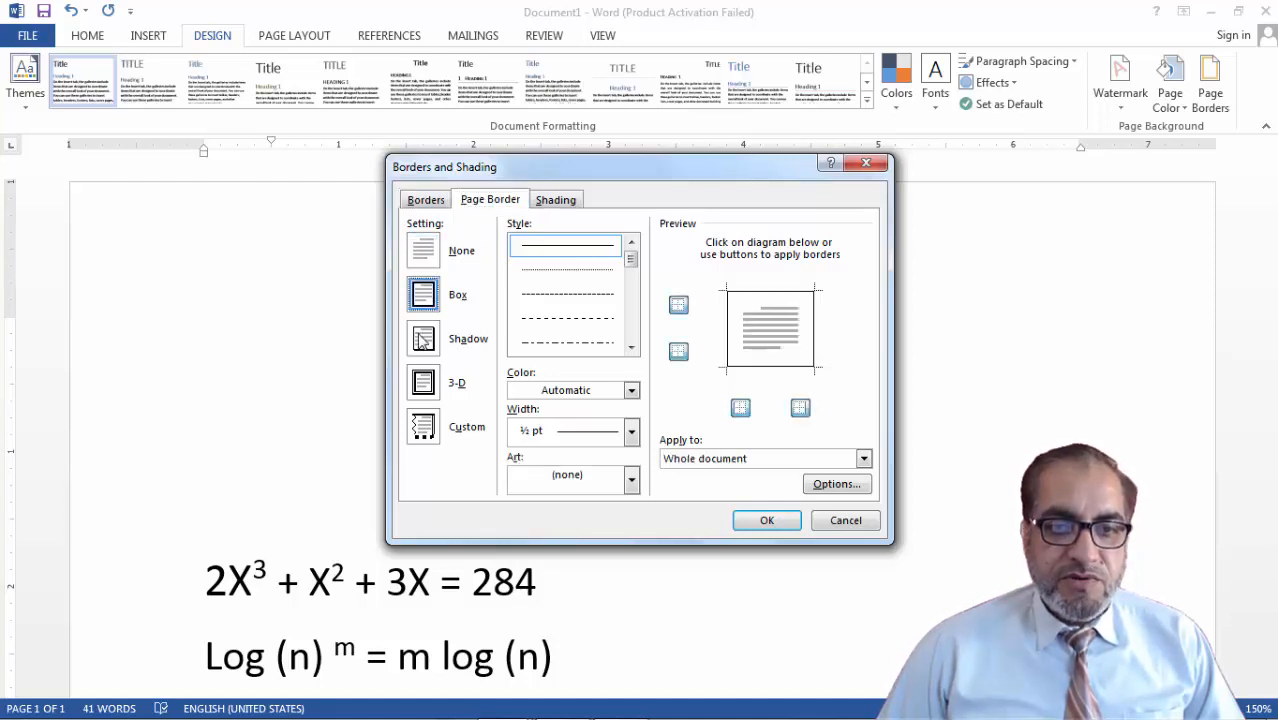
click(422, 343)
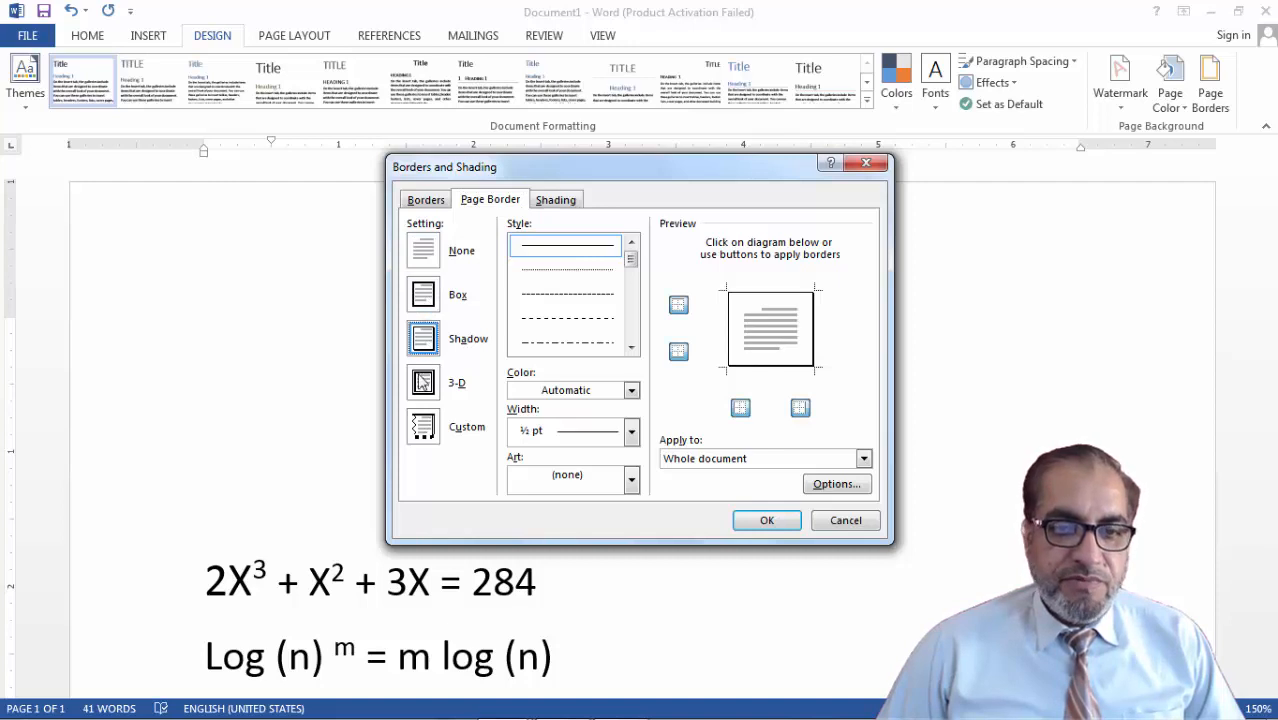
click(422, 382)
click(422, 430)
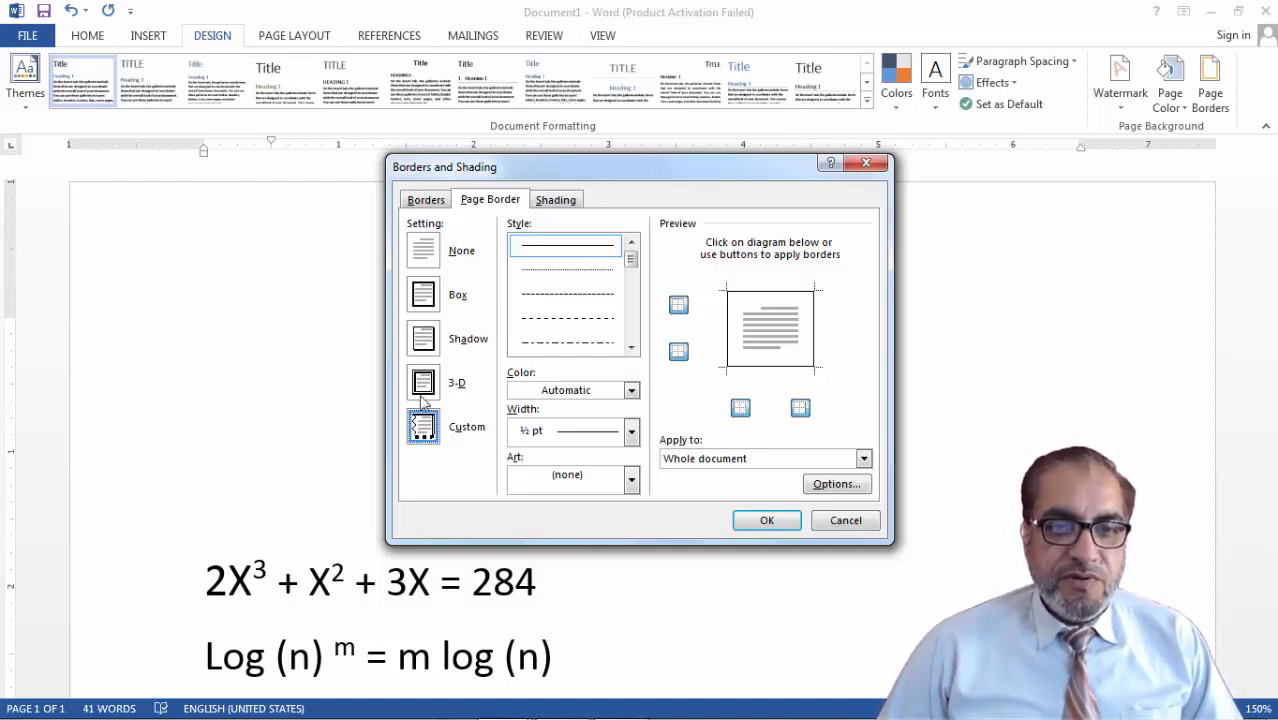
click(424, 295)
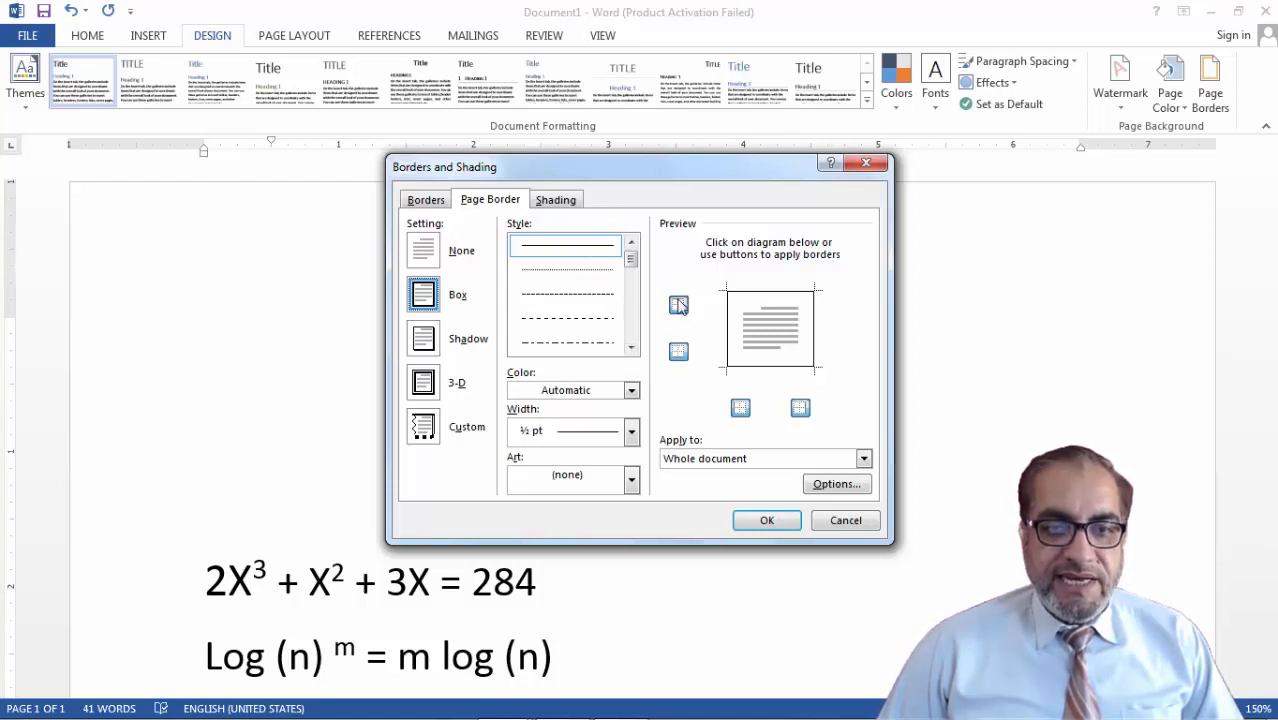
Choose the thin-thick-thin triple line as the page border style.
click(631, 348)
click(631, 348)
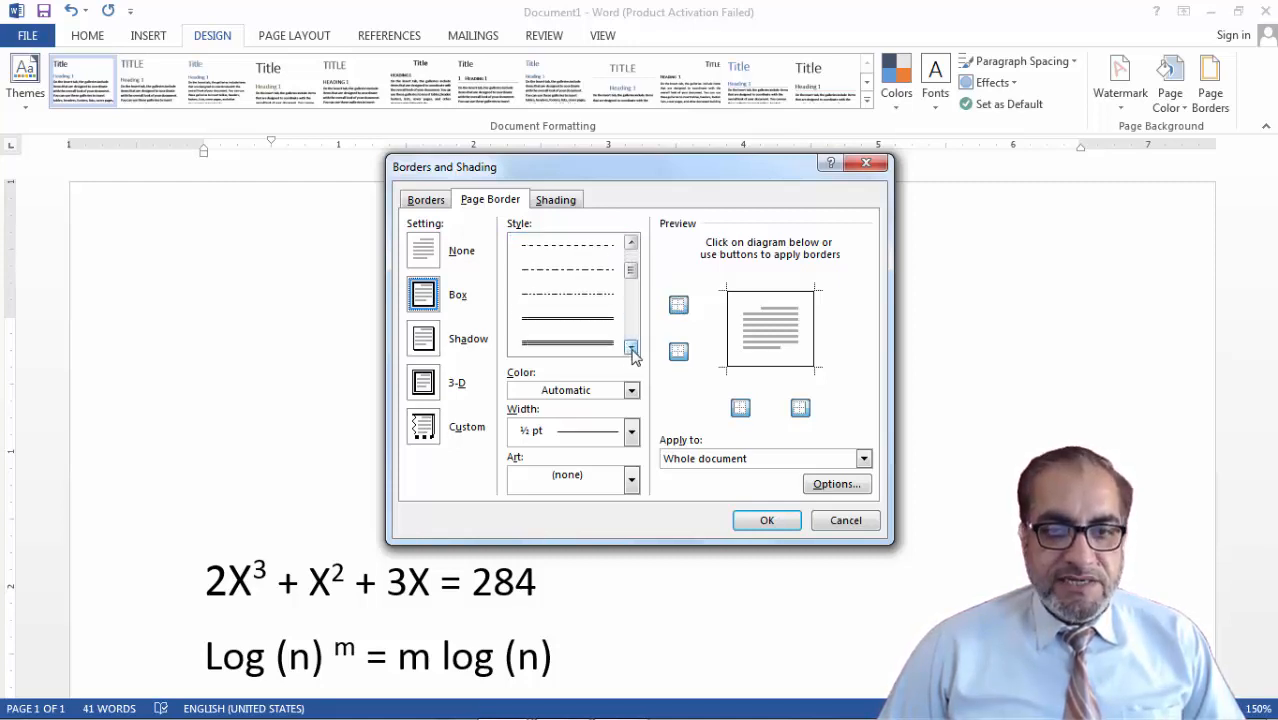
click(631, 348)
click(631, 348)
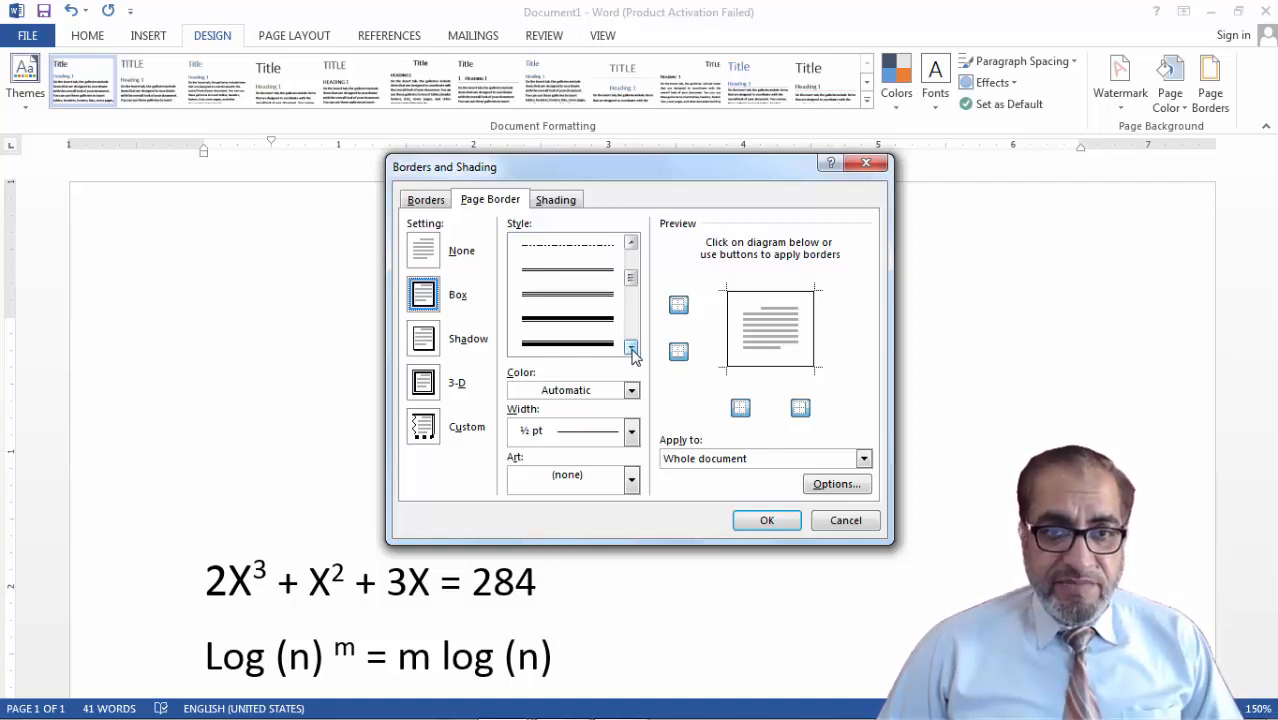
click(631, 348)
click(631, 348)
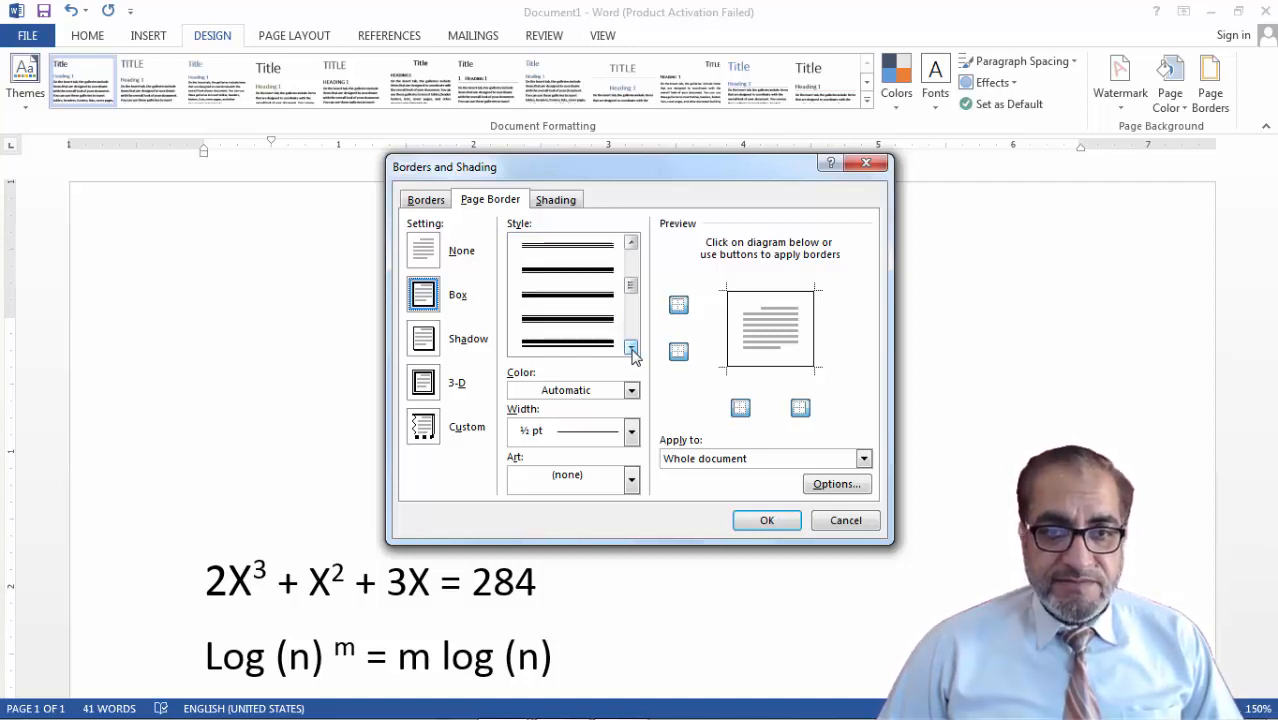
click(565, 323)
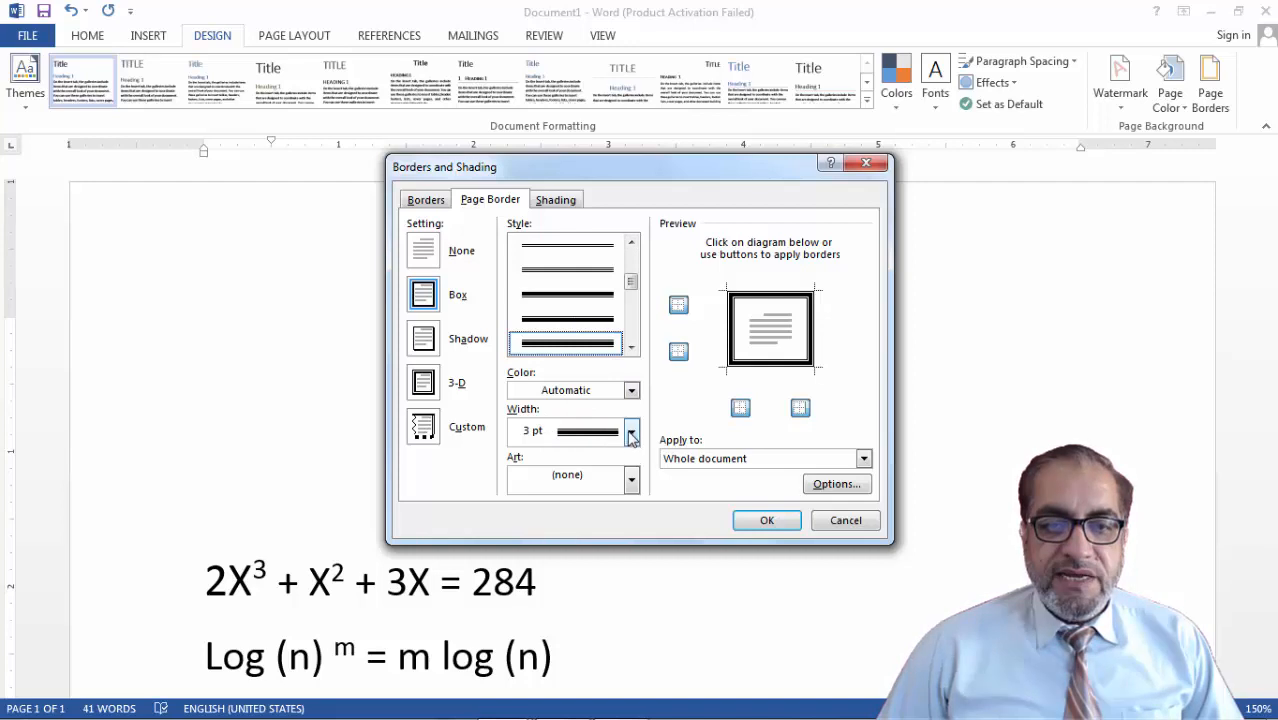
Look at the border colour choices, keep Automatic and set the page border width to 1 ½ pt.
click(630, 392)
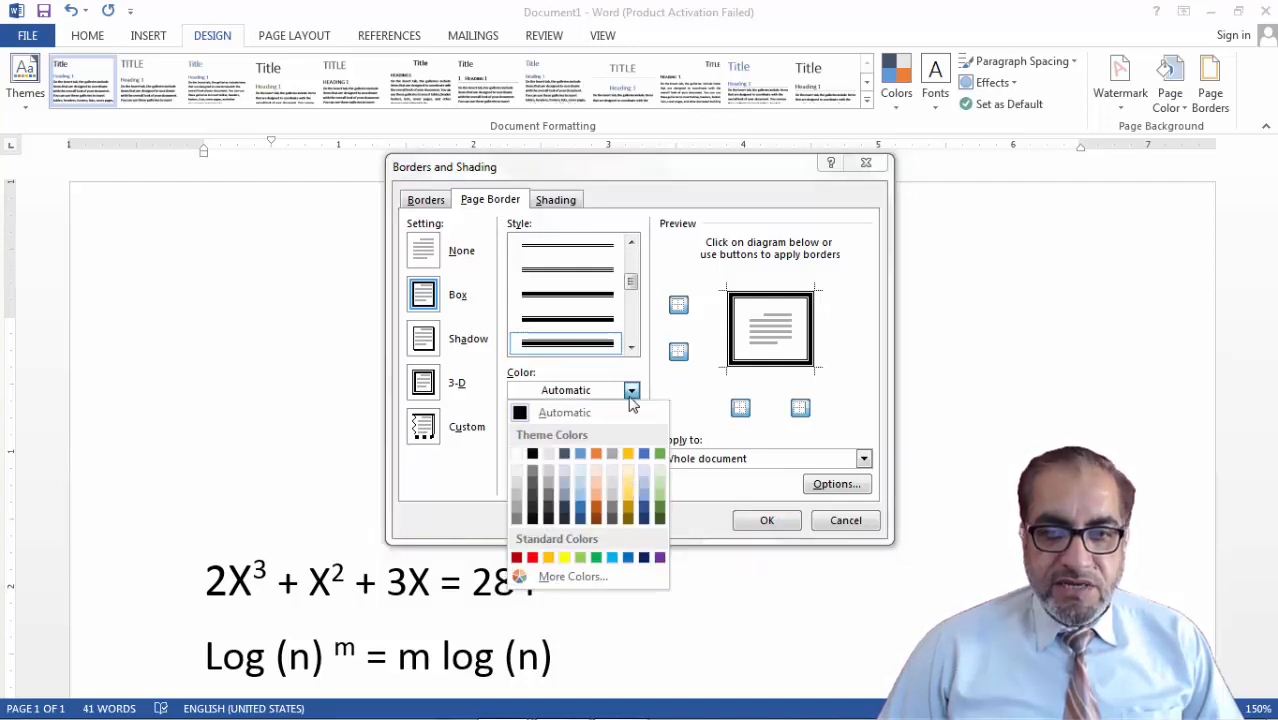
click(631, 393)
click(631, 431)
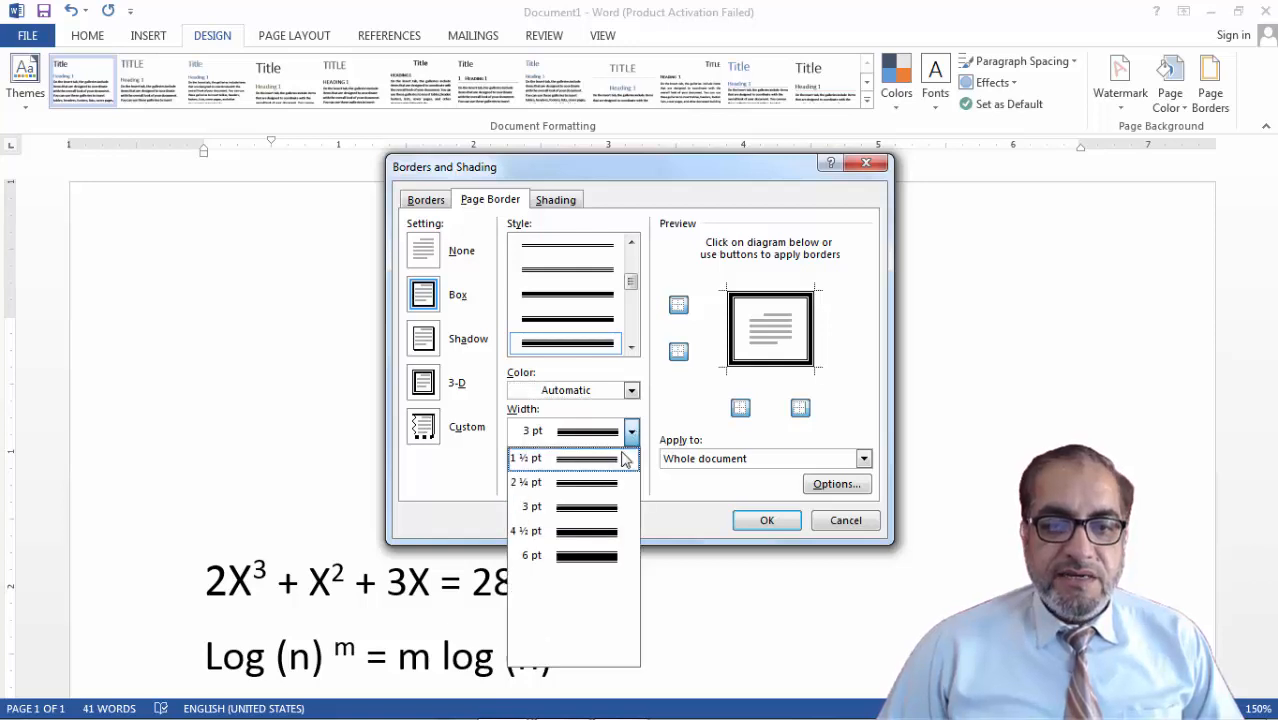
click(609, 467)
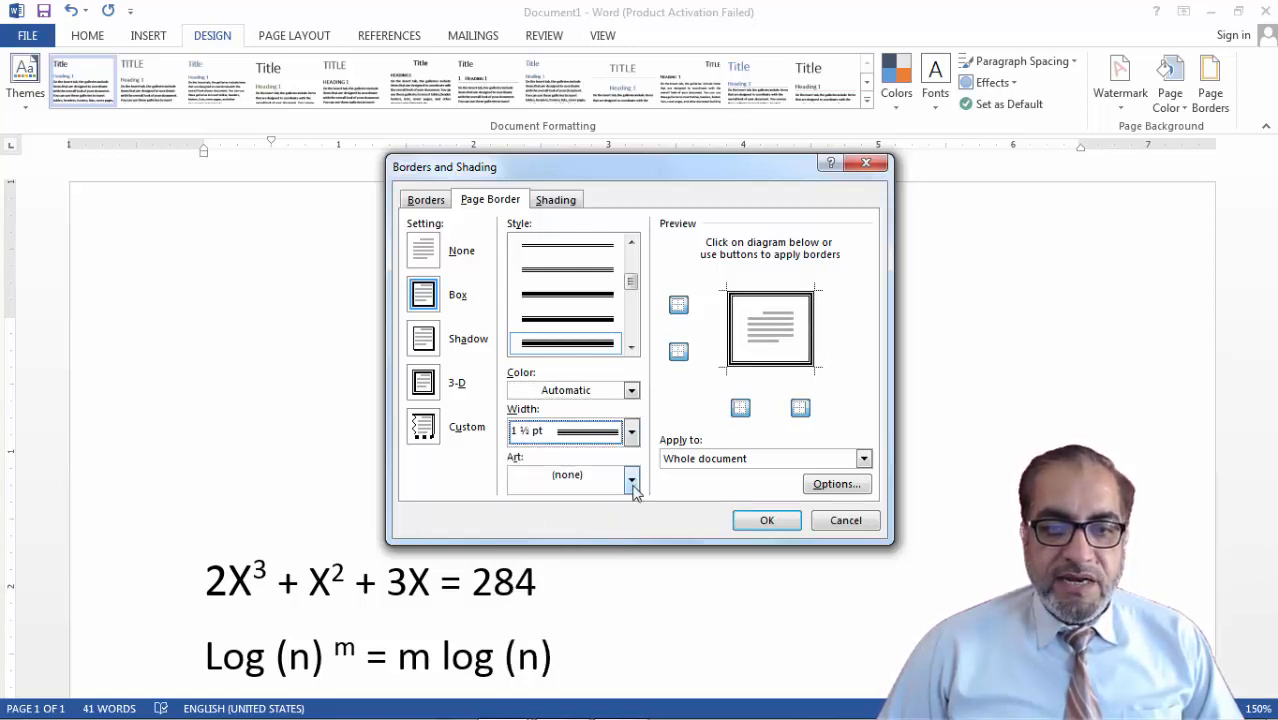
Look through the first page border art designs and keep the art set to (none).
click(631, 482)
key(Down)
key(Down)
key(Down)
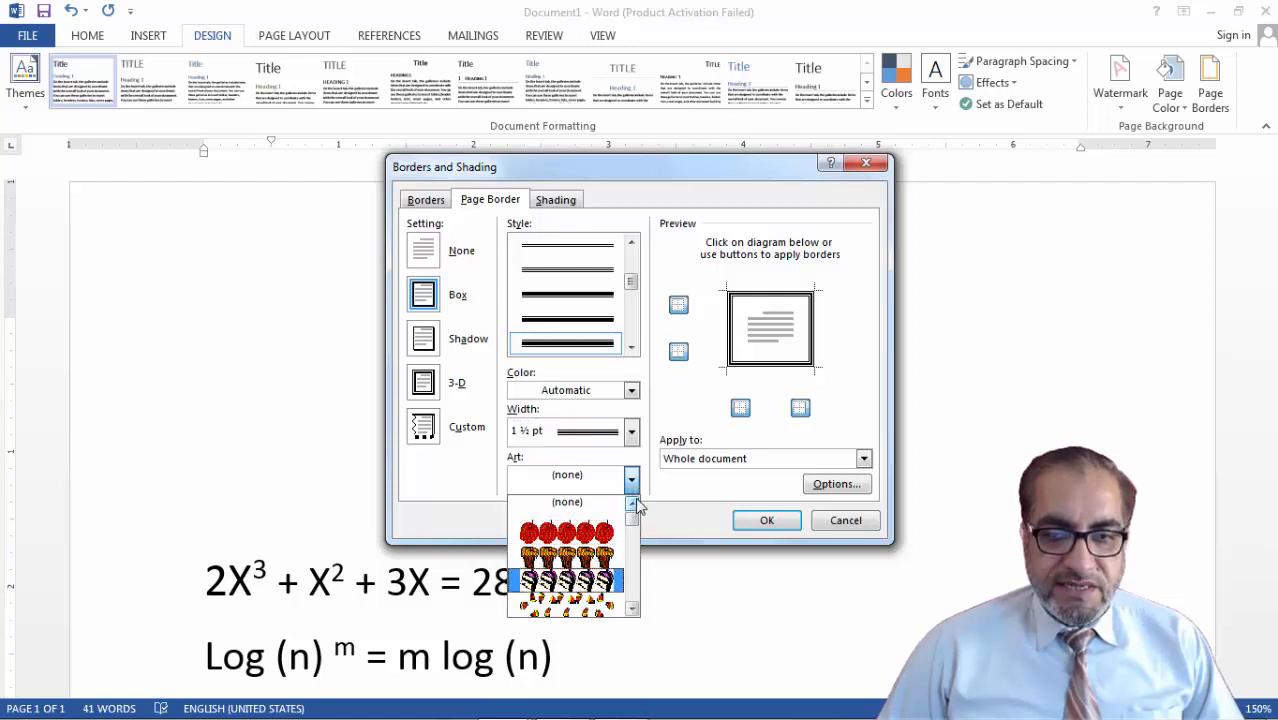
key(Up)
key(Up)
key(Up)
key(Return)
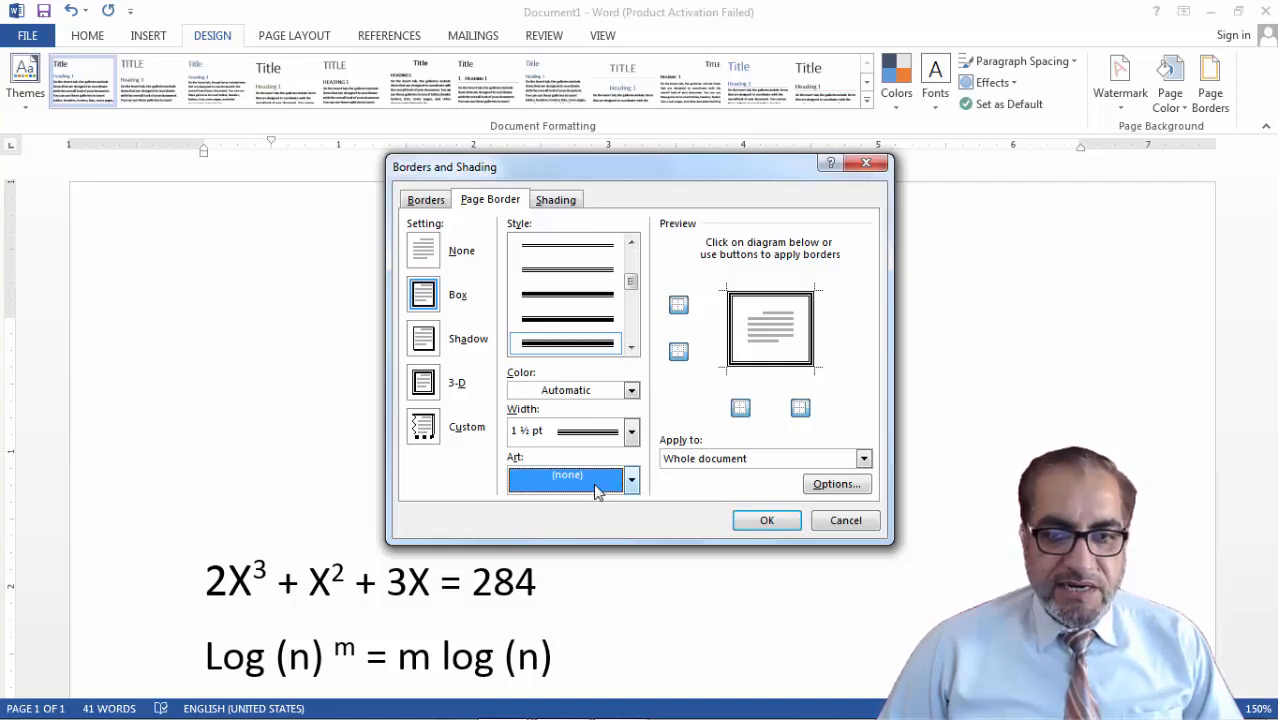
Apply the page border to the whole document and check it along the page.
click(727, 462)
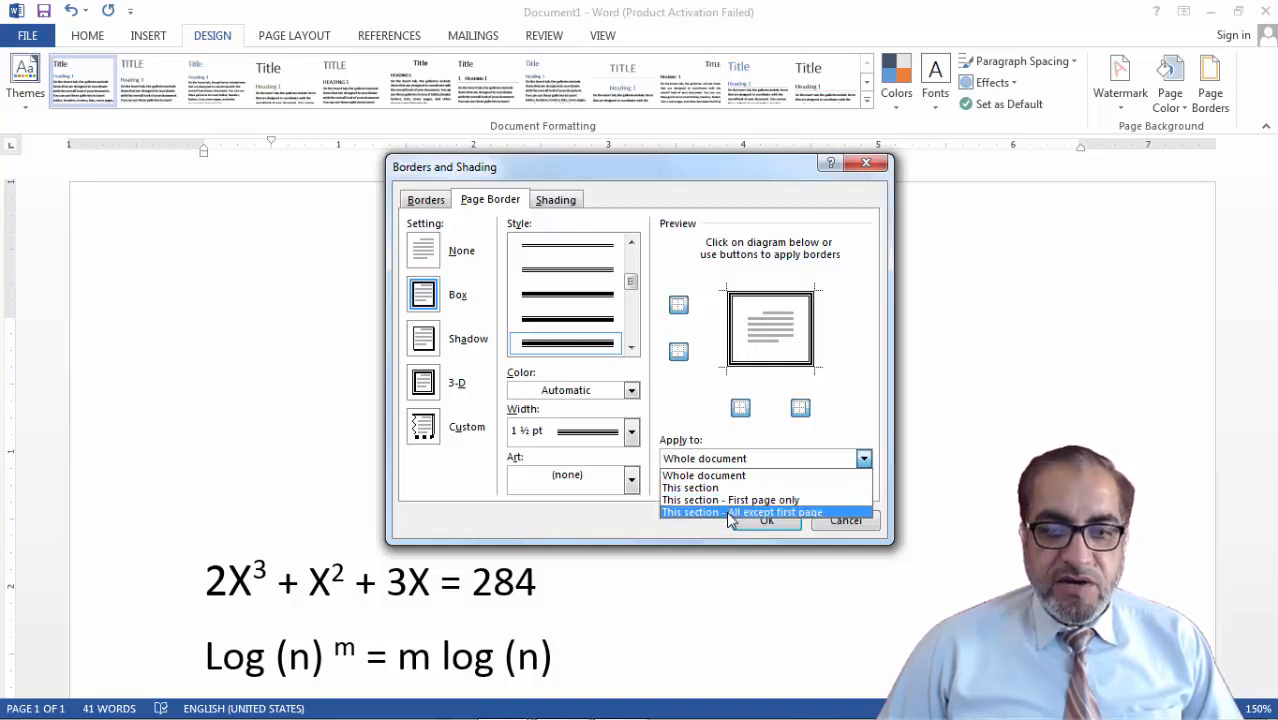
click(688, 410)
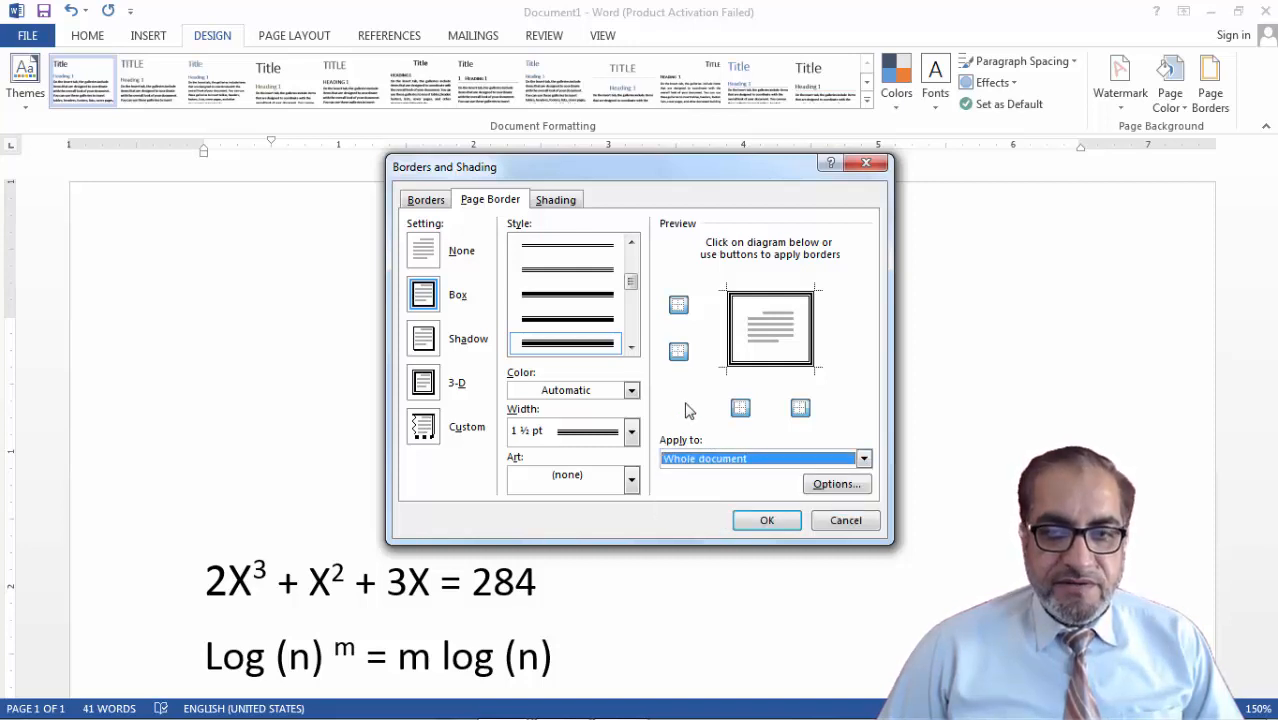
click(767, 520)
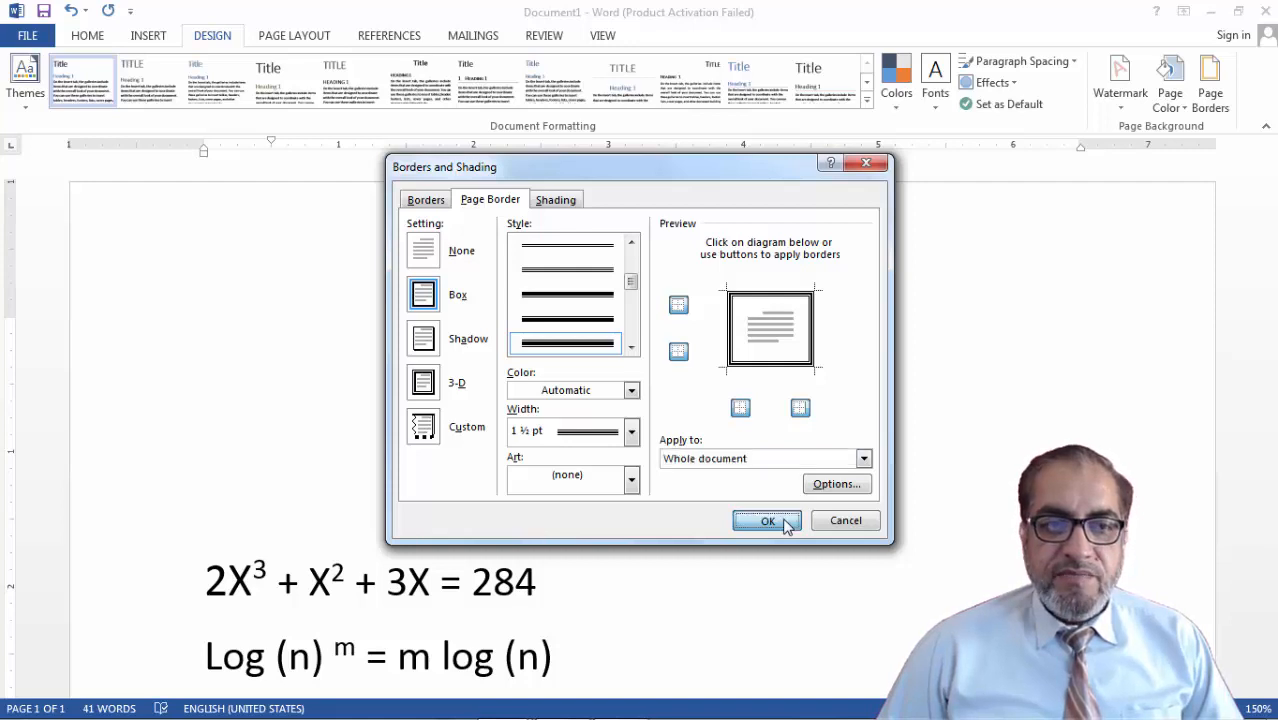
scroll(793, 440, down, 6)
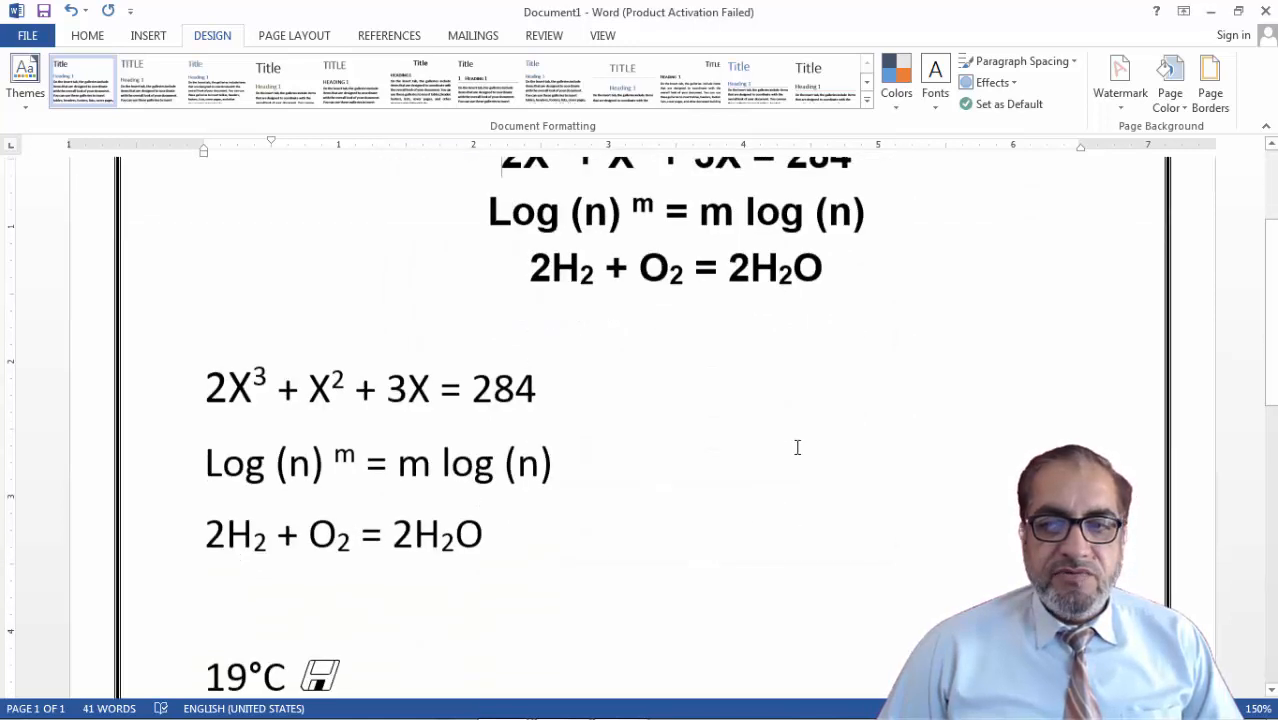
scroll(793, 434, down, 4)
scroll(789, 427, up, 12)
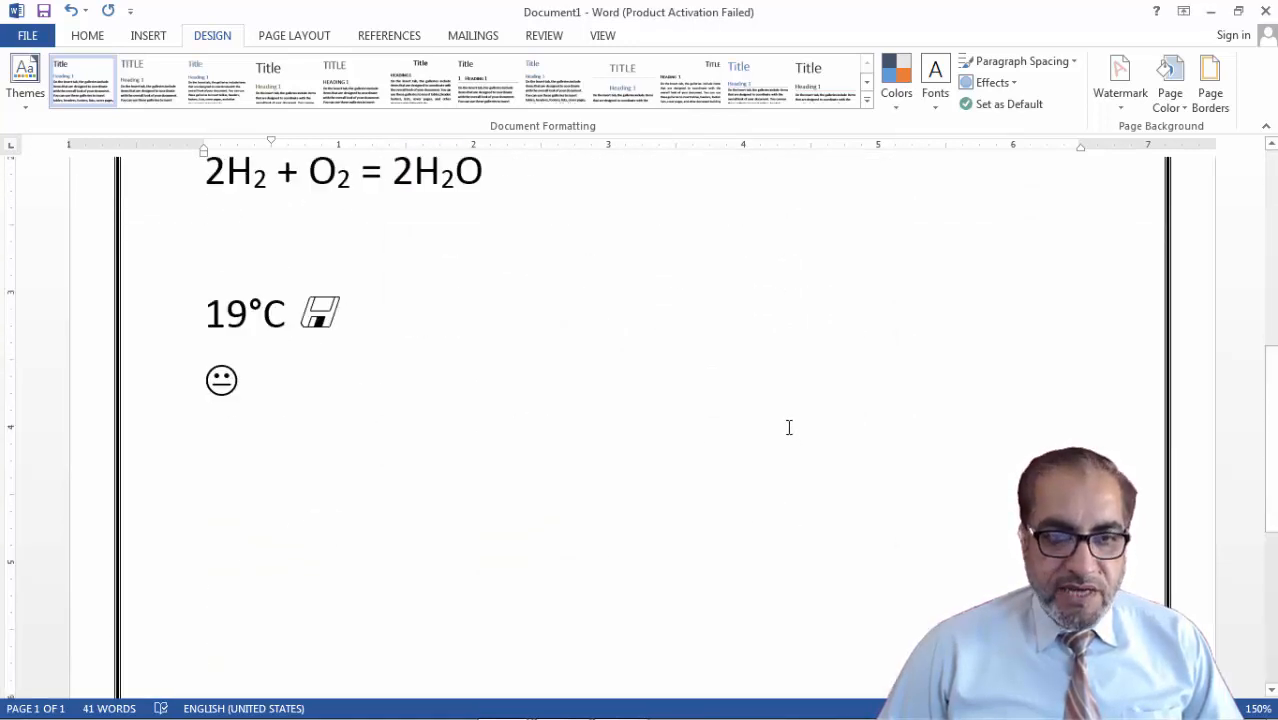